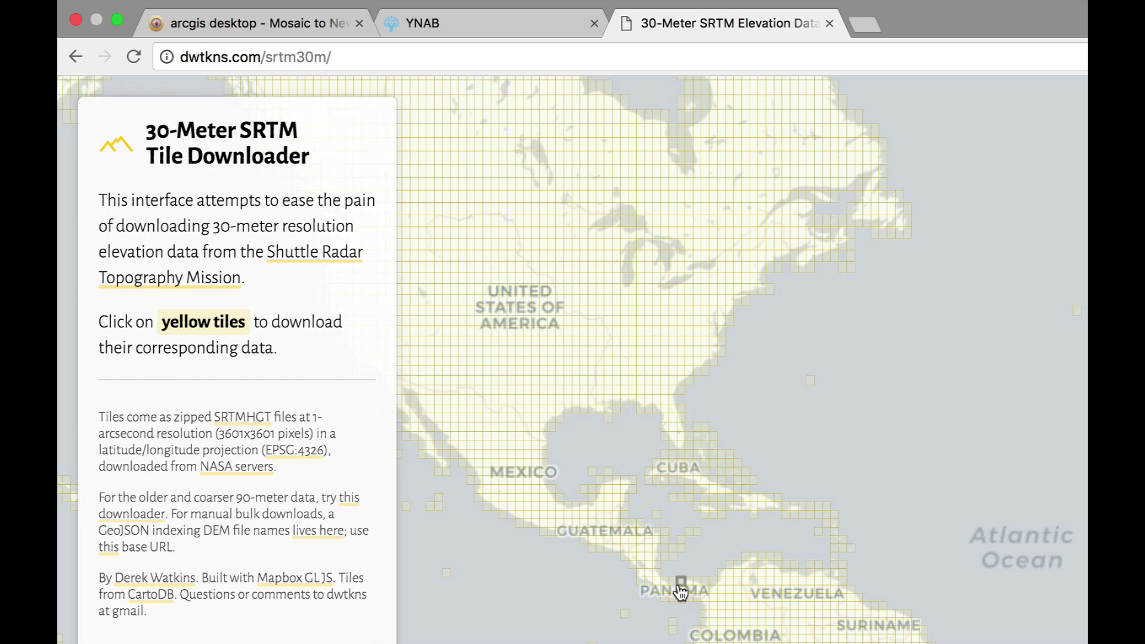
- Download the SRTM elevation tile N09W081 covering central Panama
{"action": "scroll", "coordinate": [681, 593], "scroll_direction": "up", "scroll_amount": 3}
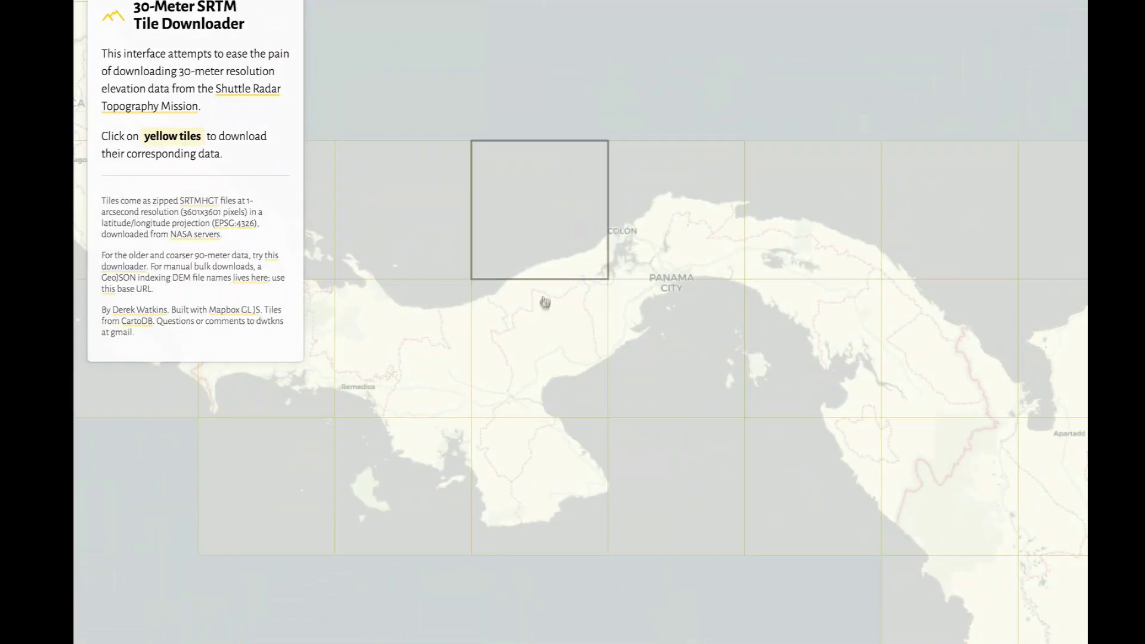
{"action": "left_click", "coordinate": [544, 247]}
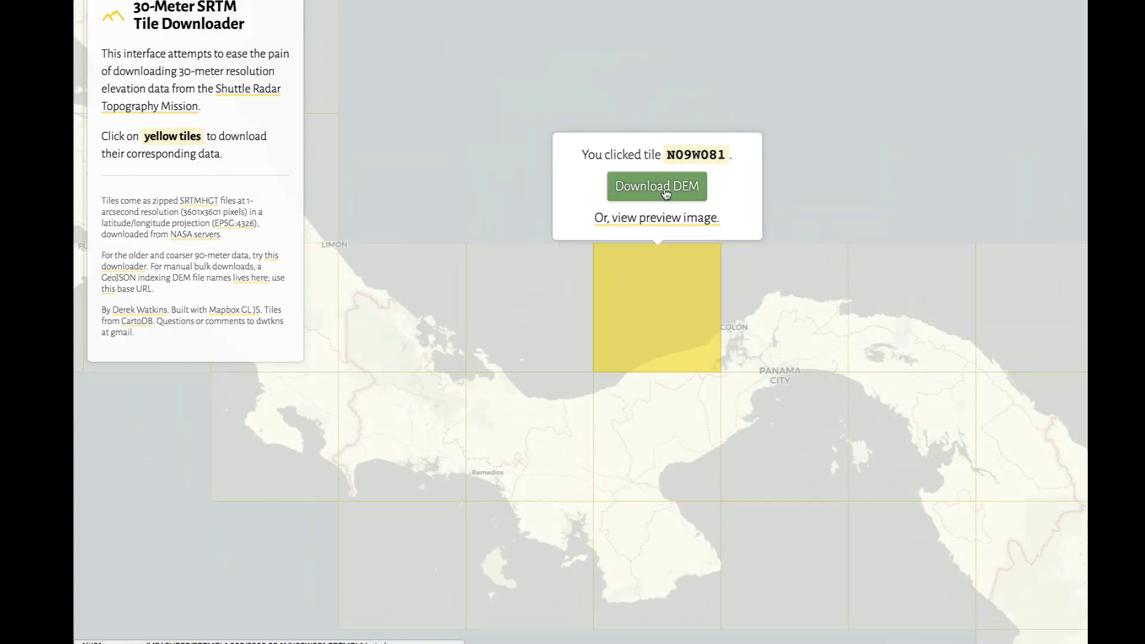
{"action": "left_click", "coordinate": [666, 195]}
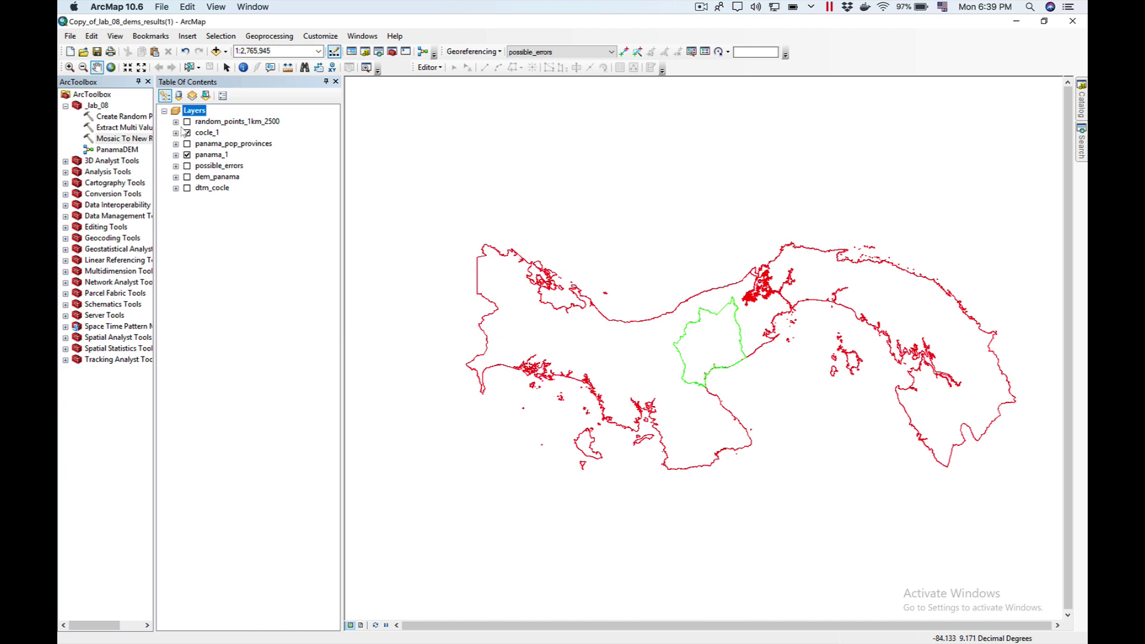
- Add the nine .hgt tiles N07W080 through N09W082 from geo_data > dem_data > cocle to the map
{"action": "left_click", "coordinate": [215, 53]}
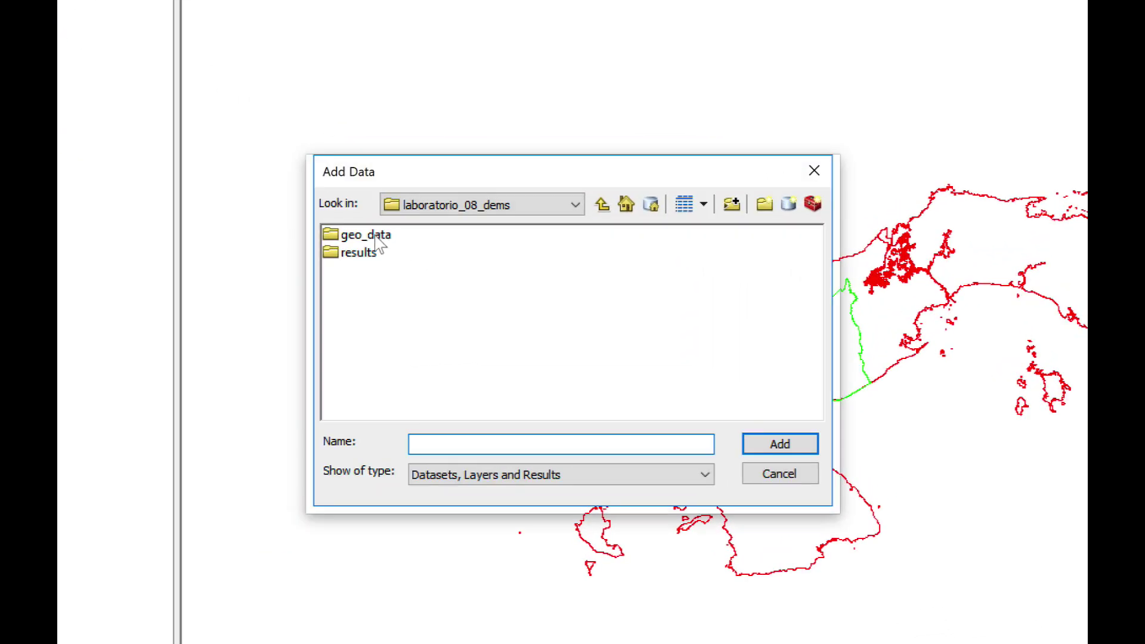
{"action": "double_click", "coordinate": [388, 239]}
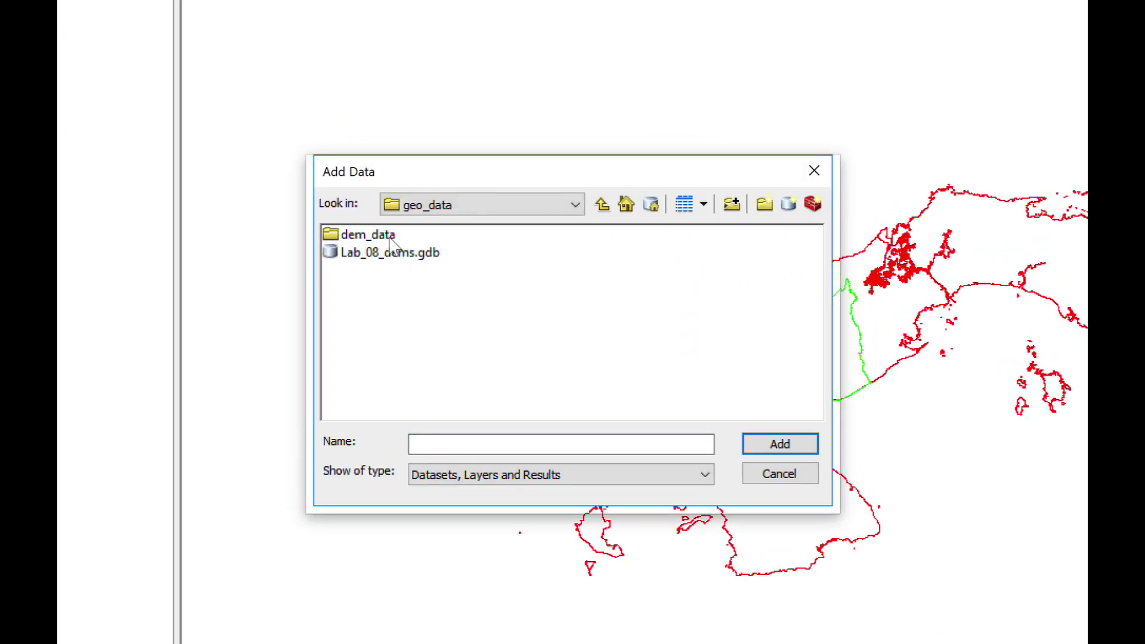
{"action": "double_click", "coordinate": [387, 239]}
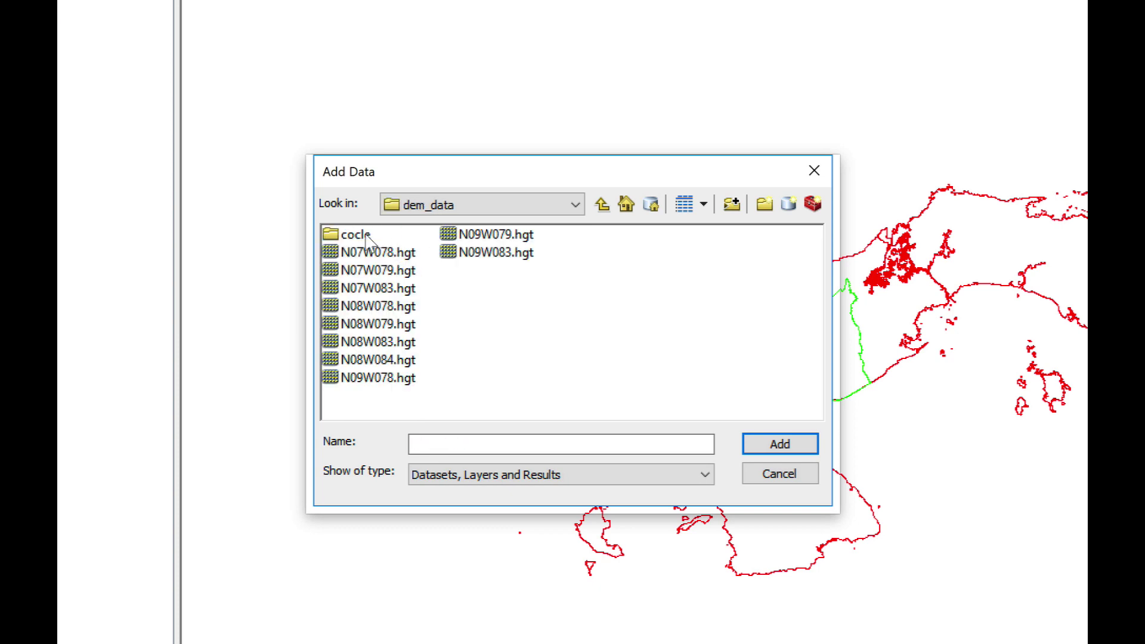
{"action": "double_click", "coordinate": [367, 237]}
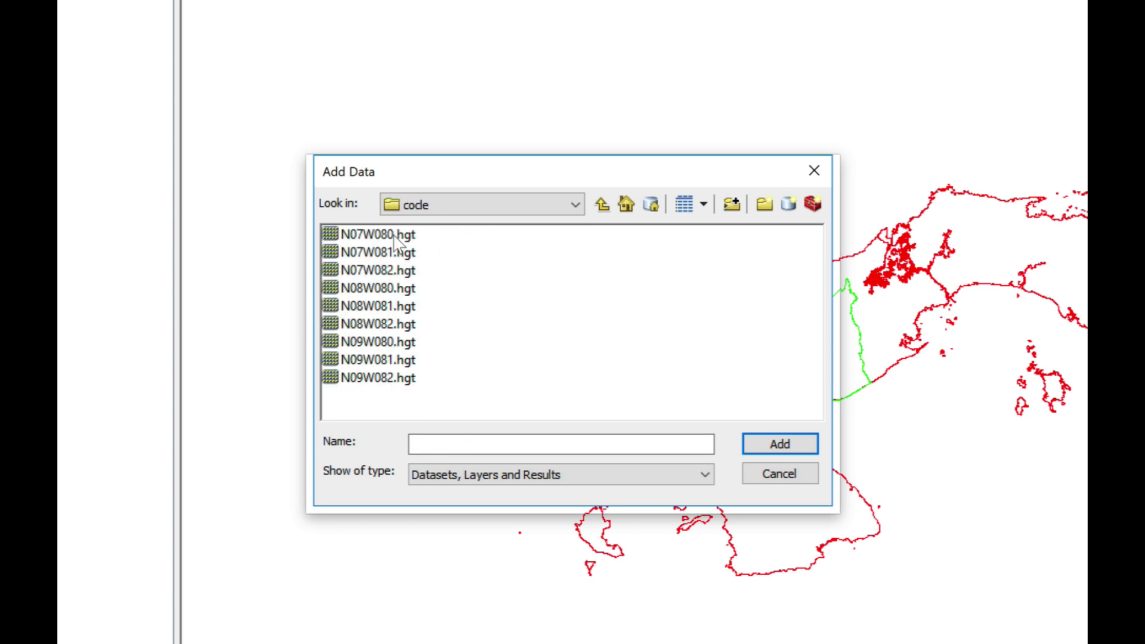
{"action": "left_click", "coordinate": [394, 239]}
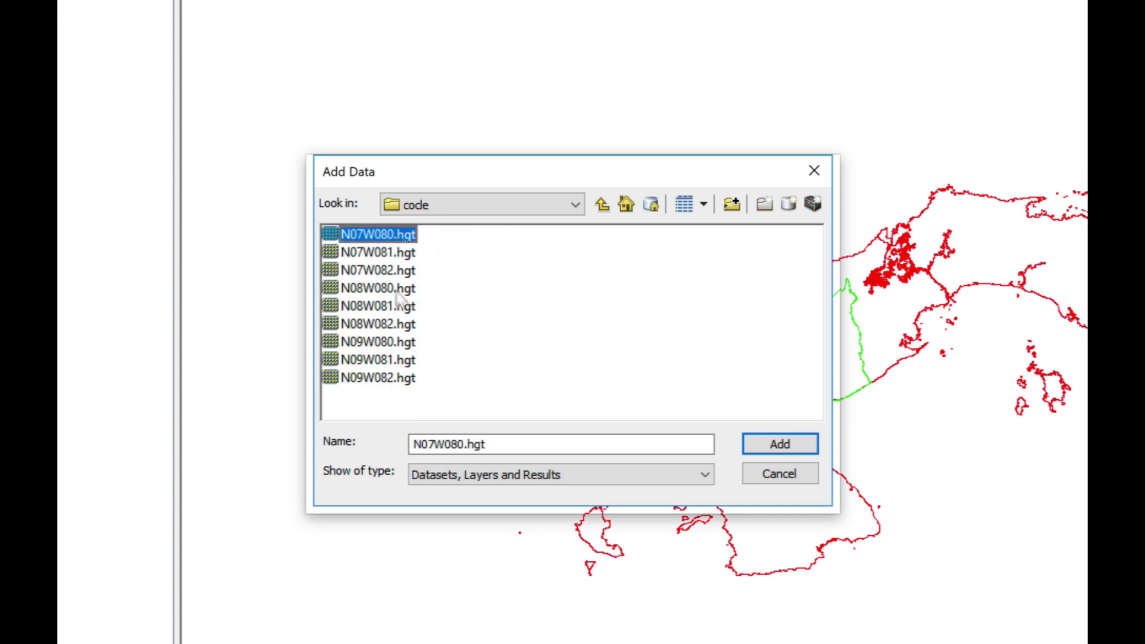
{"action": "left_click", "coordinate": [396, 379], "text": "shift"}
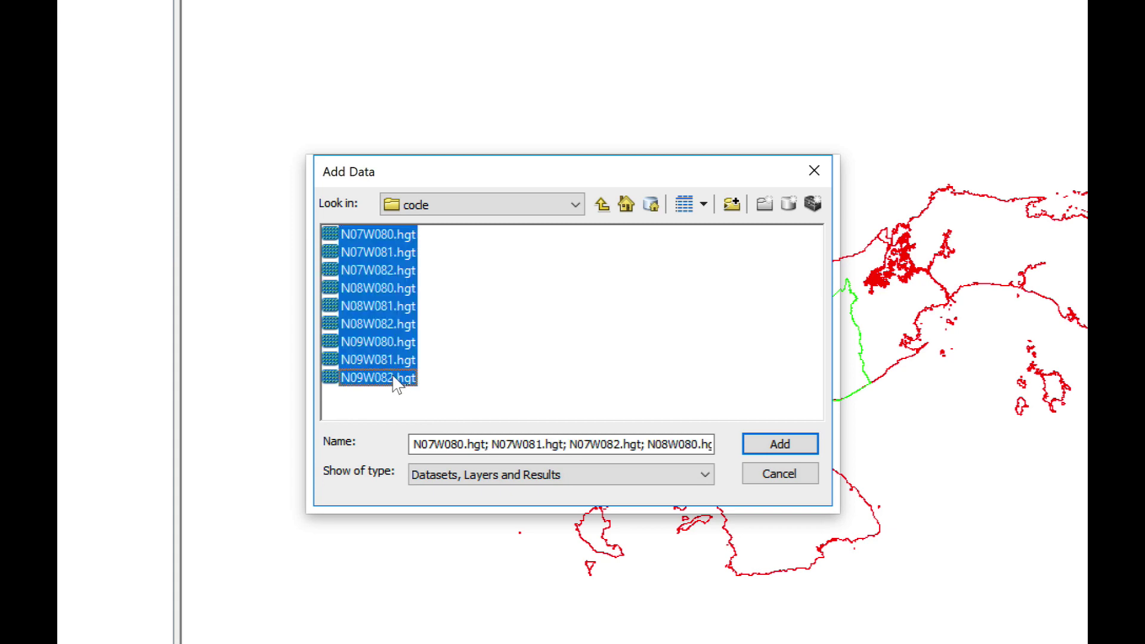
{"action": "left_click", "coordinate": [780, 445]}
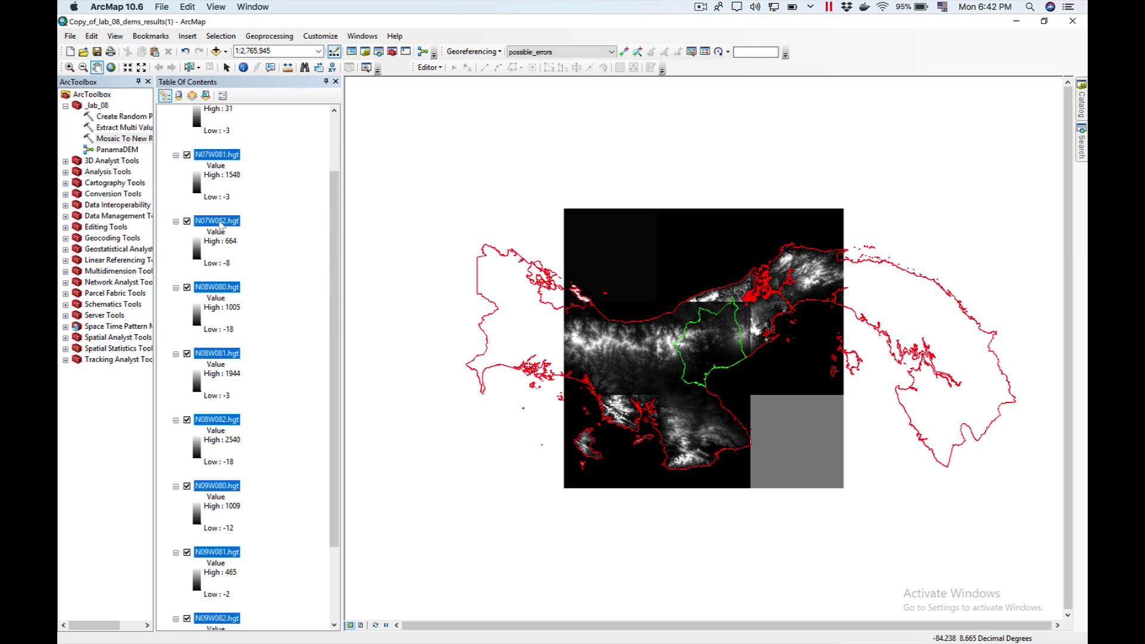
- Group the nine .hgt tile layers into a group layer named Dems
{"action": "right_click", "coordinate": [221, 225]}
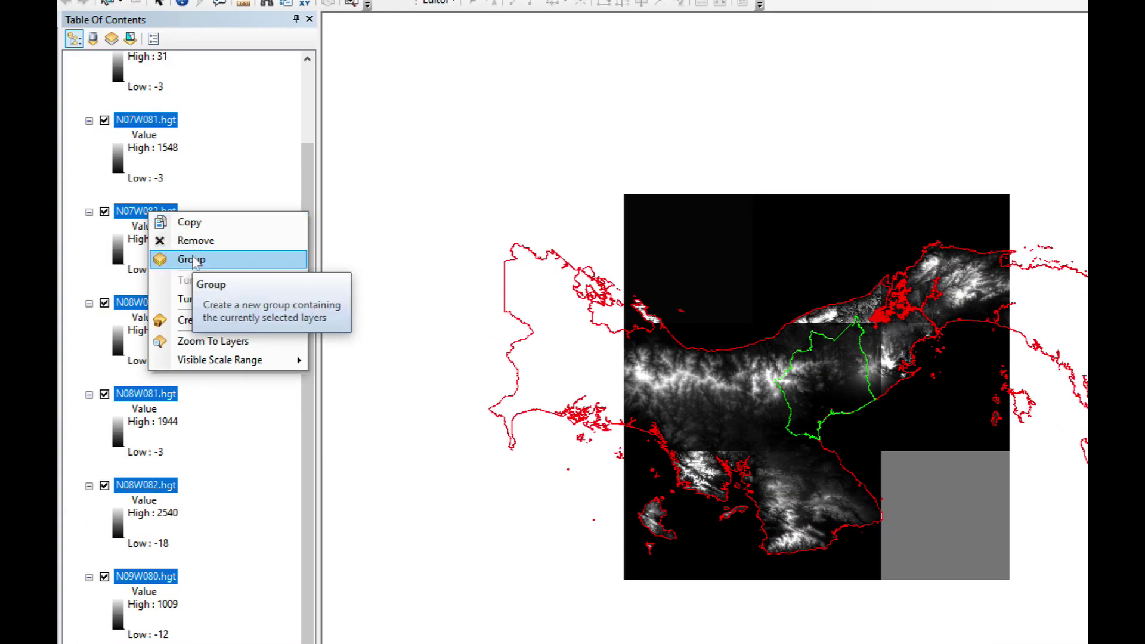
{"action": "left_click", "coordinate": [192, 261]}
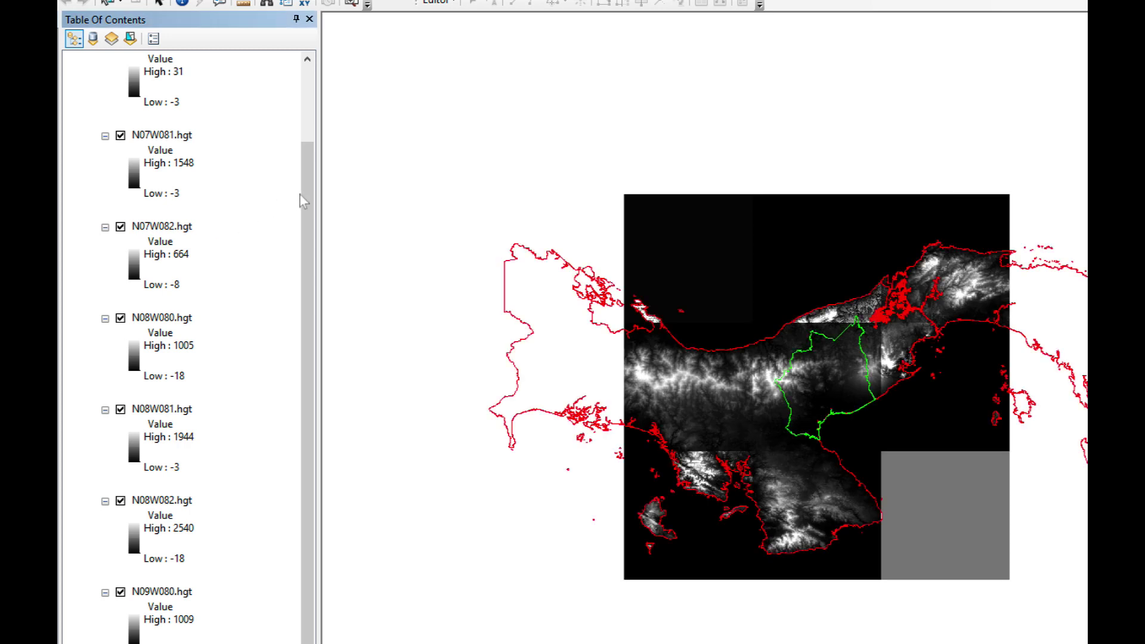
{"action": "left_click_drag", "start_coordinate": [302, 199], "coordinate": [302, 117]}
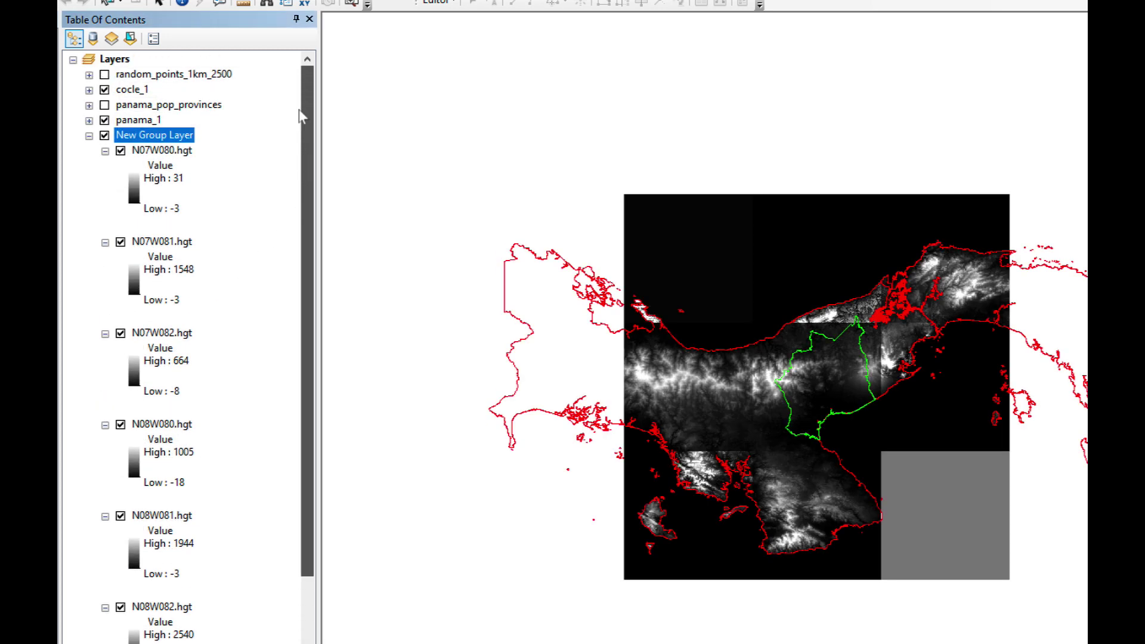
{"action": "left_click", "coordinate": [154, 136]}
{"action": "type", "text": "Dems"}
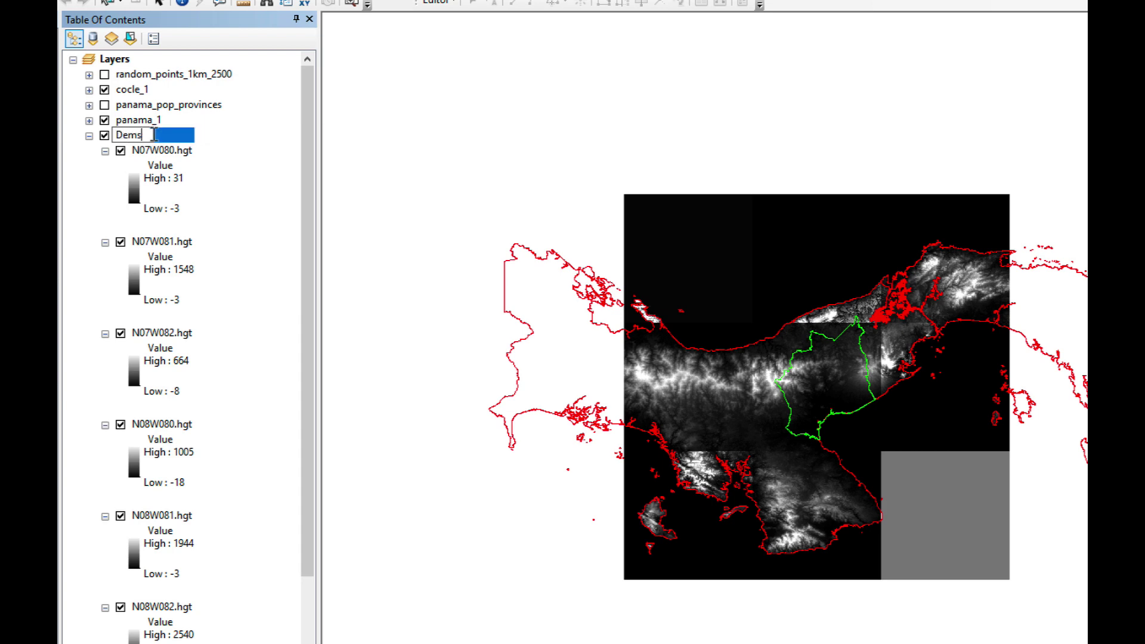
{"action": "key", "text": "Return"}
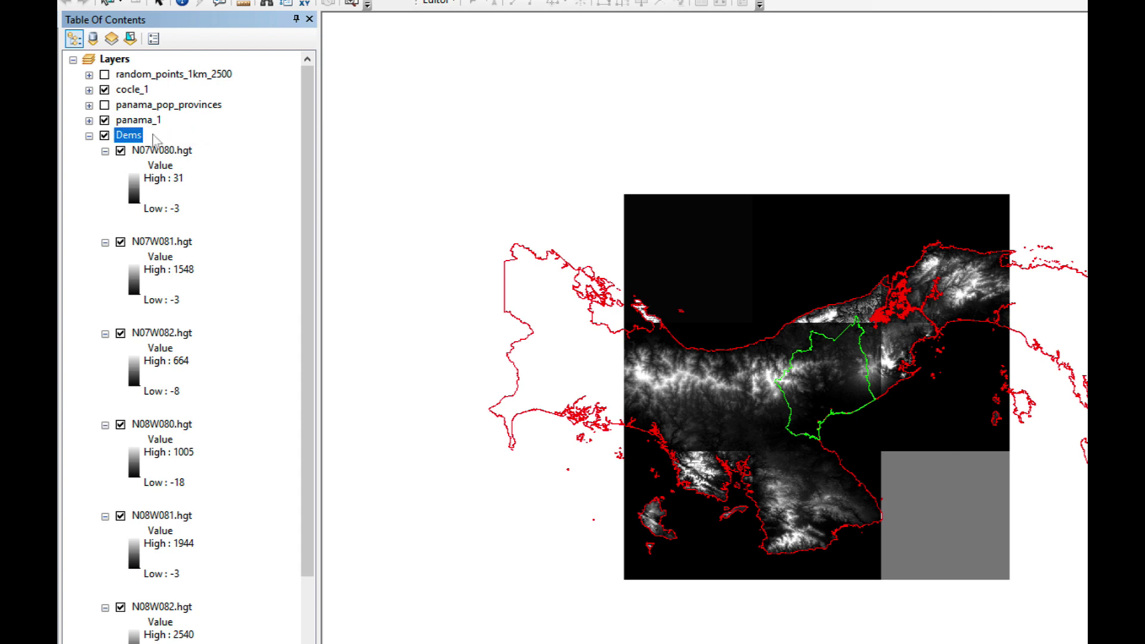
{"action": "left_click", "coordinate": [104, 136]}
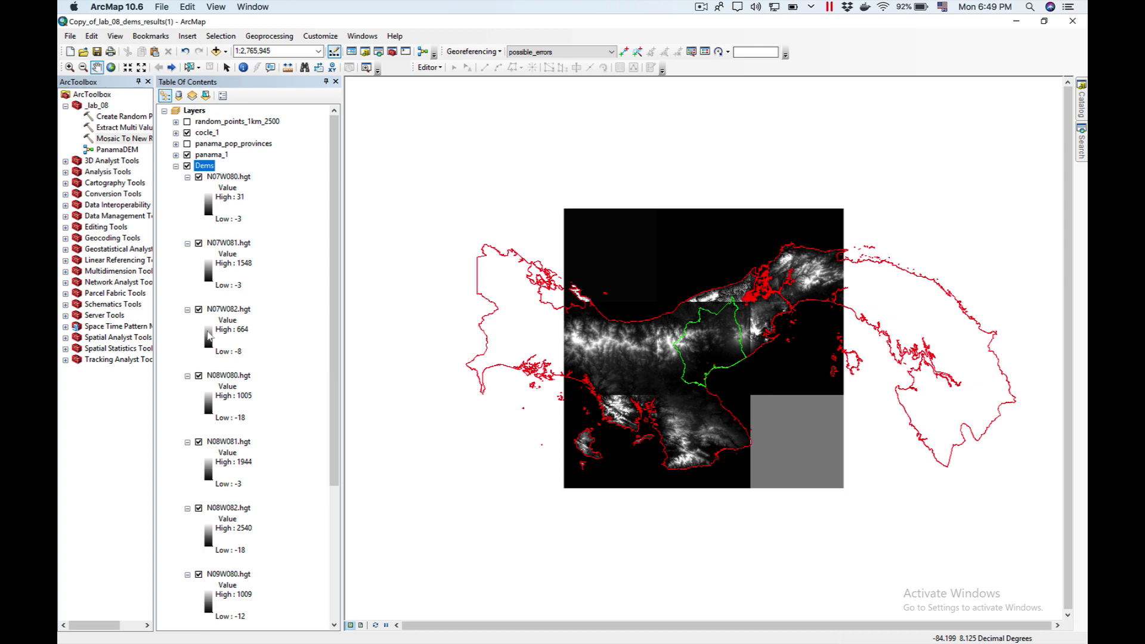
{"action": "left_click", "coordinate": [231, 179]}
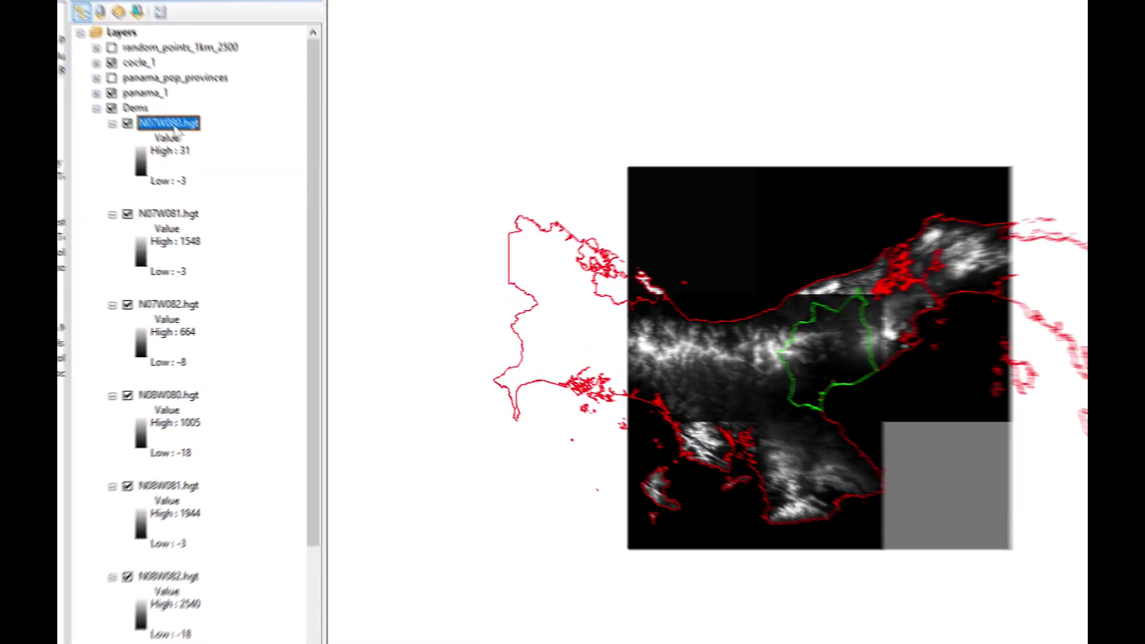
{"action": "right_click", "coordinate": [172, 123]}
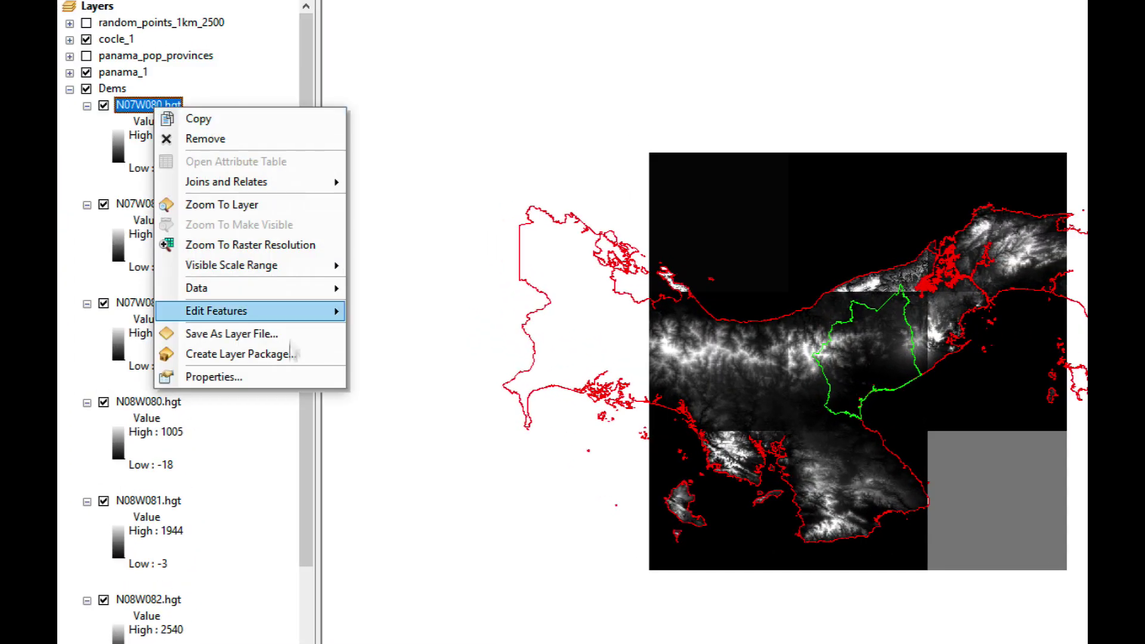
{"action": "left_click", "coordinate": [273, 377]}
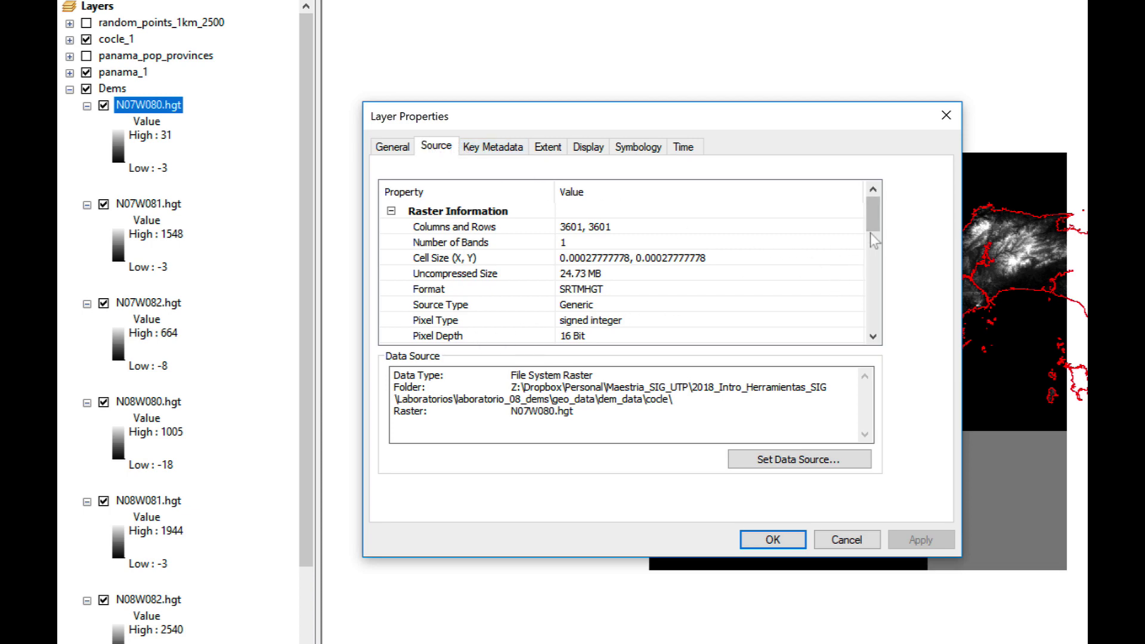
{"action": "left_click_drag", "start_coordinate": [871, 231], "coordinate": [871, 239]}
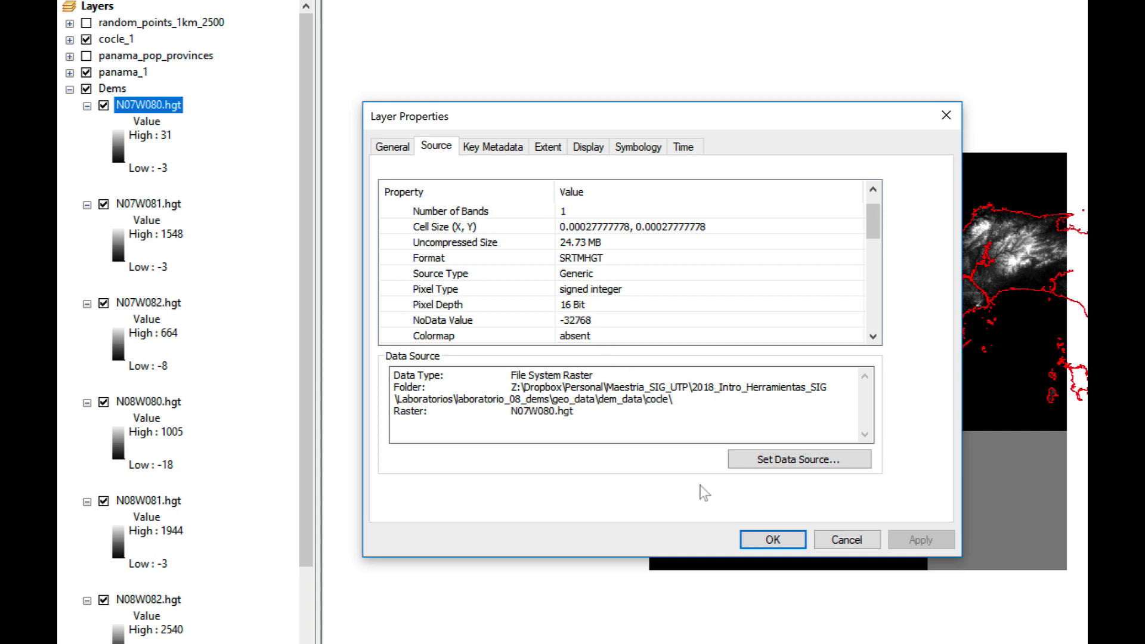
{"action": "left_click", "coordinate": [770, 539]}
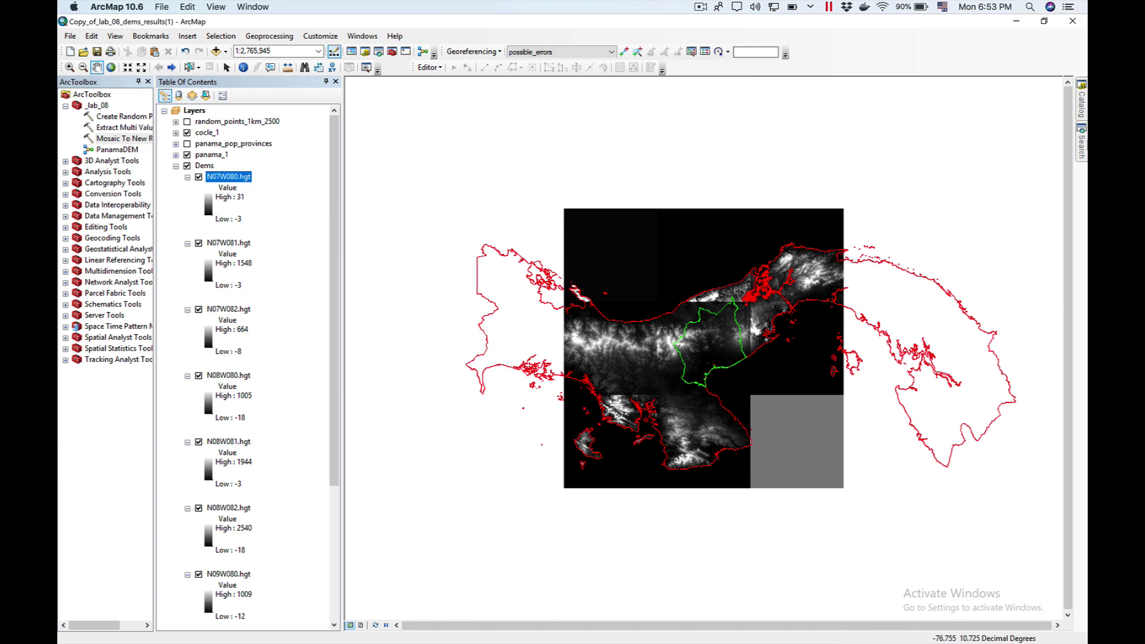
- Open Mosaic To New Raster and add N07W080, N07W081, N07W082 and N08W080 as input rasters
{"action": "mouse_move", "coordinate": [1083, 144]}
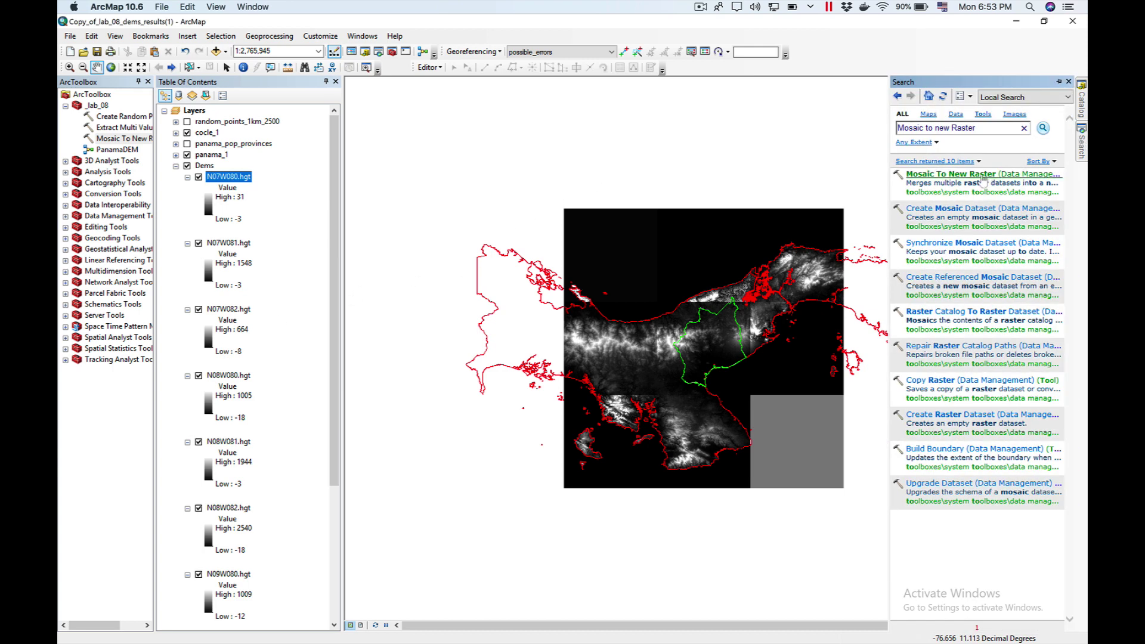
{"action": "left_click", "coordinate": [981, 175]}
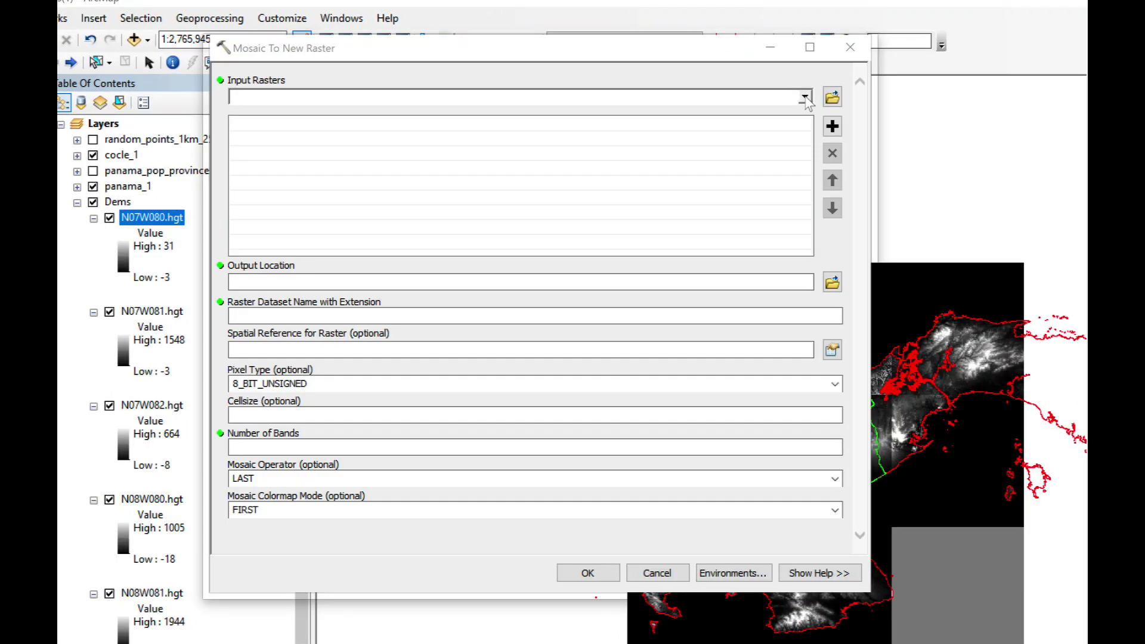
{"action": "left_click", "coordinate": [805, 98]}
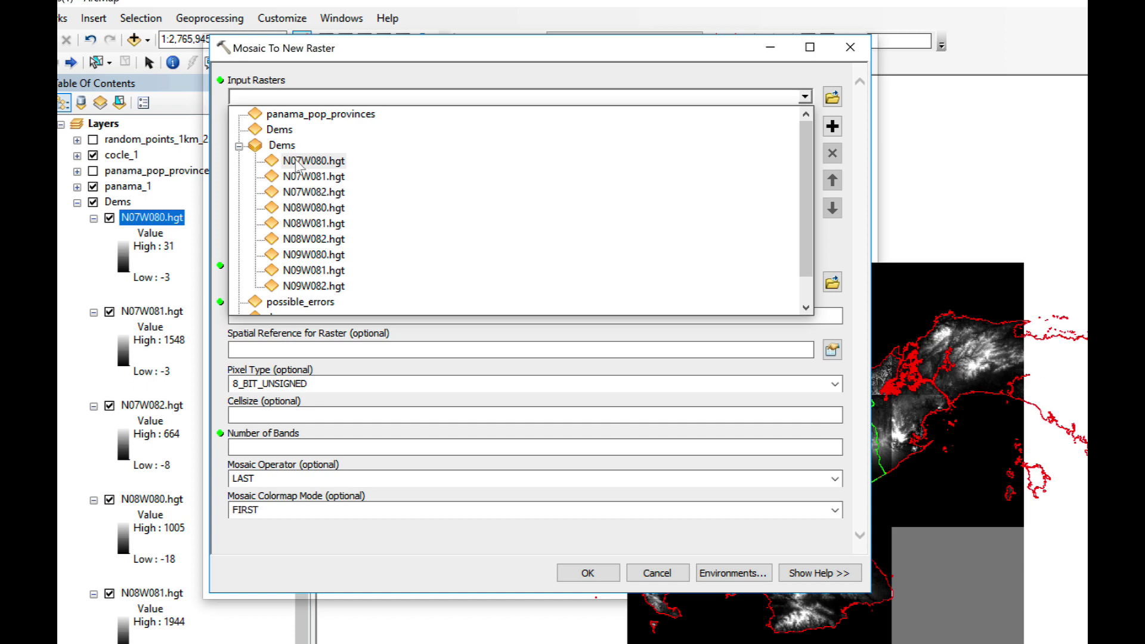
{"action": "left_click", "coordinate": [296, 161]}
{"action": "left_click", "coordinate": [806, 98]}
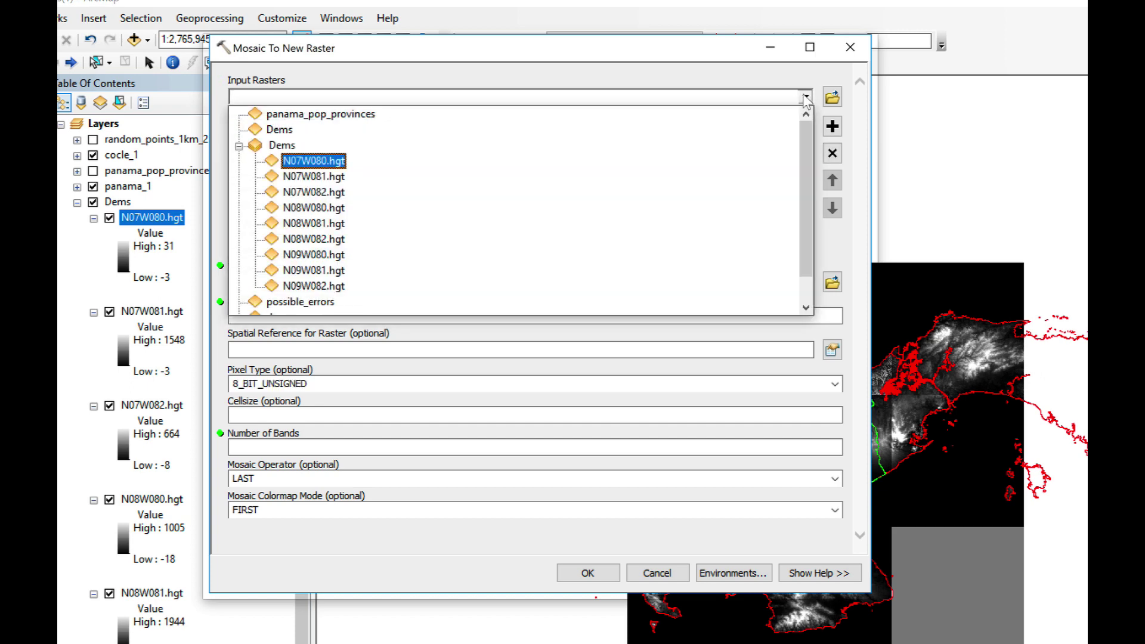
{"action": "left_click", "coordinate": [305, 177]}
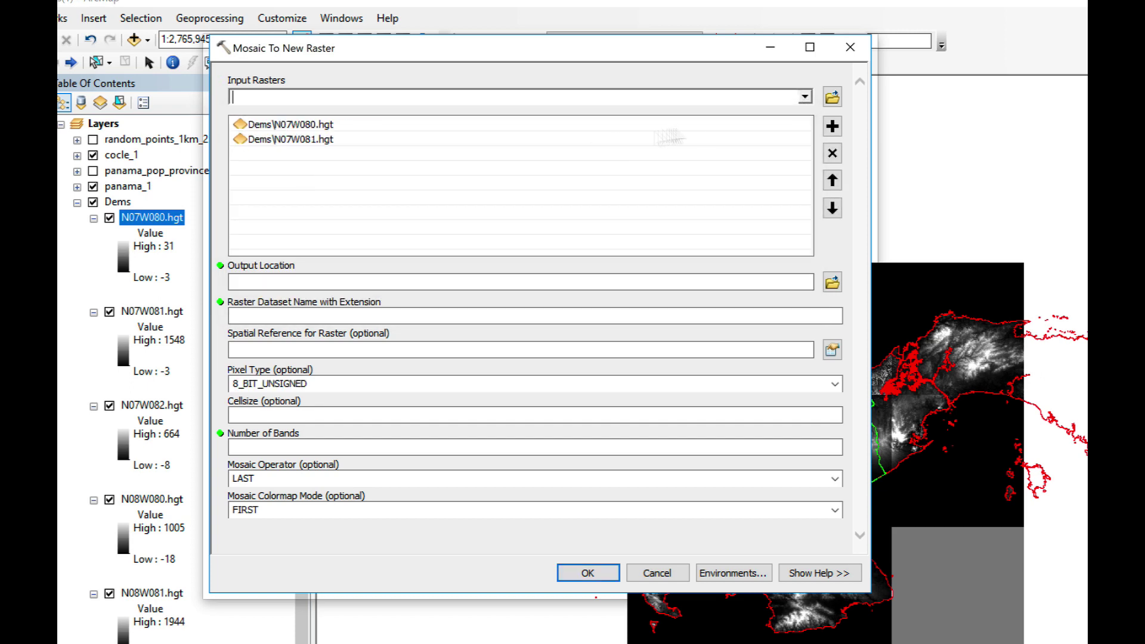
{"action": "left_click", "coordinate": [805, 98]}
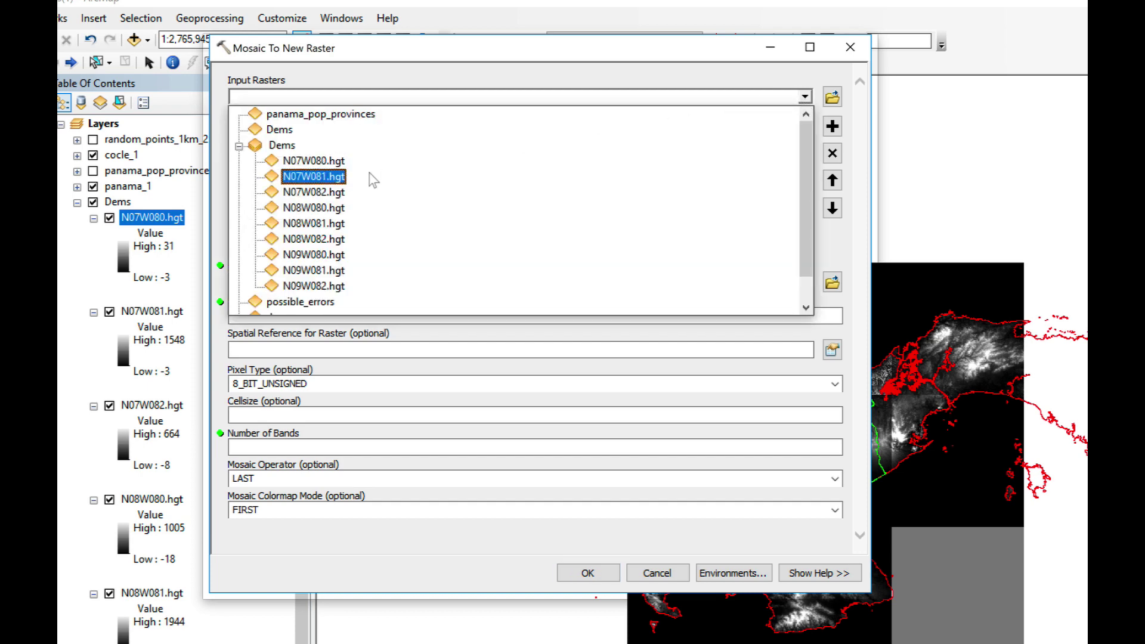
{"action": "left_click", "coordinate": [339, 192]}
{"action": "left_click", "coordinate": [806, 98]}
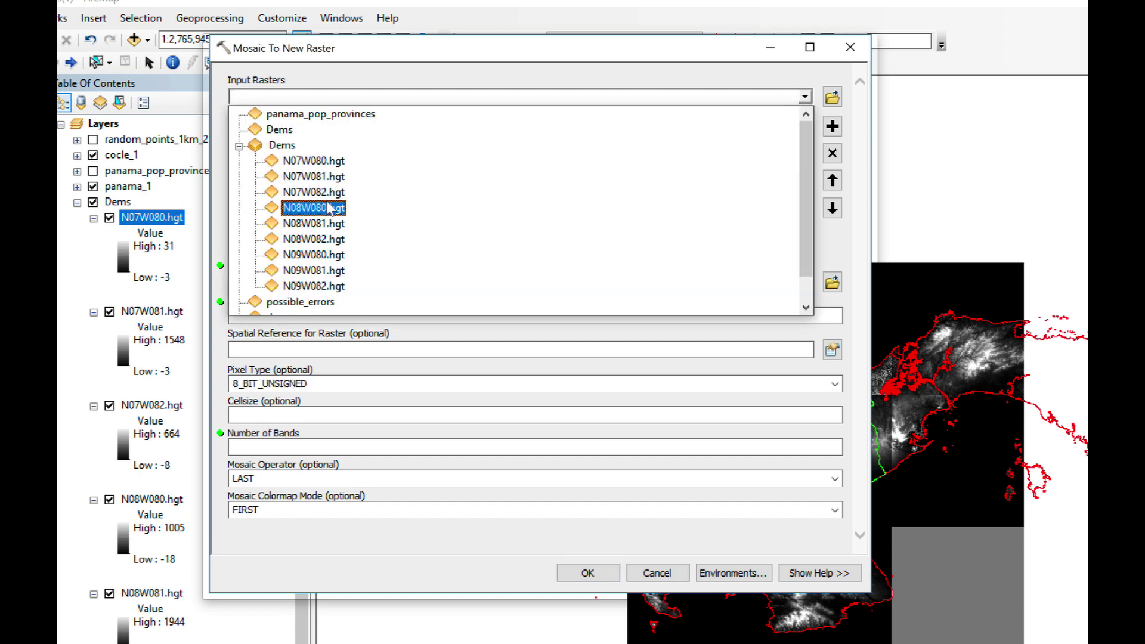
{"action": "left_click", "coordinate": [314, 208]}
- Add N08W081, N08W082, N09W080, N09W081 and N09W082 as input rasters
{"action": "left_click", "coordinate": [806, 99]}
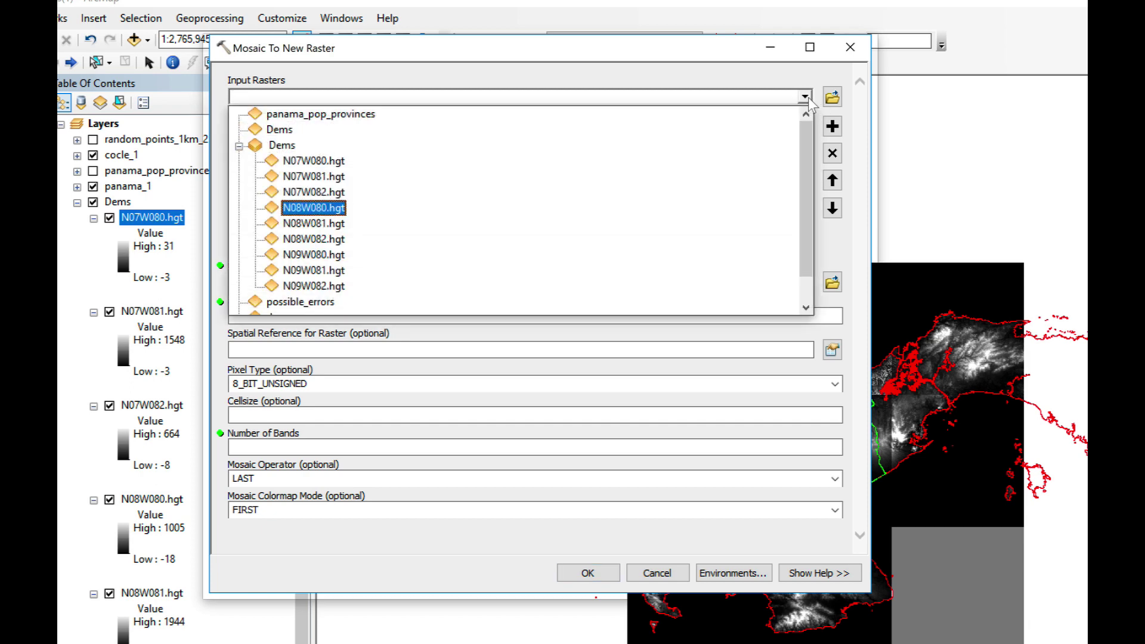
{"action": "left_click", "coordinate": [313, 223]}
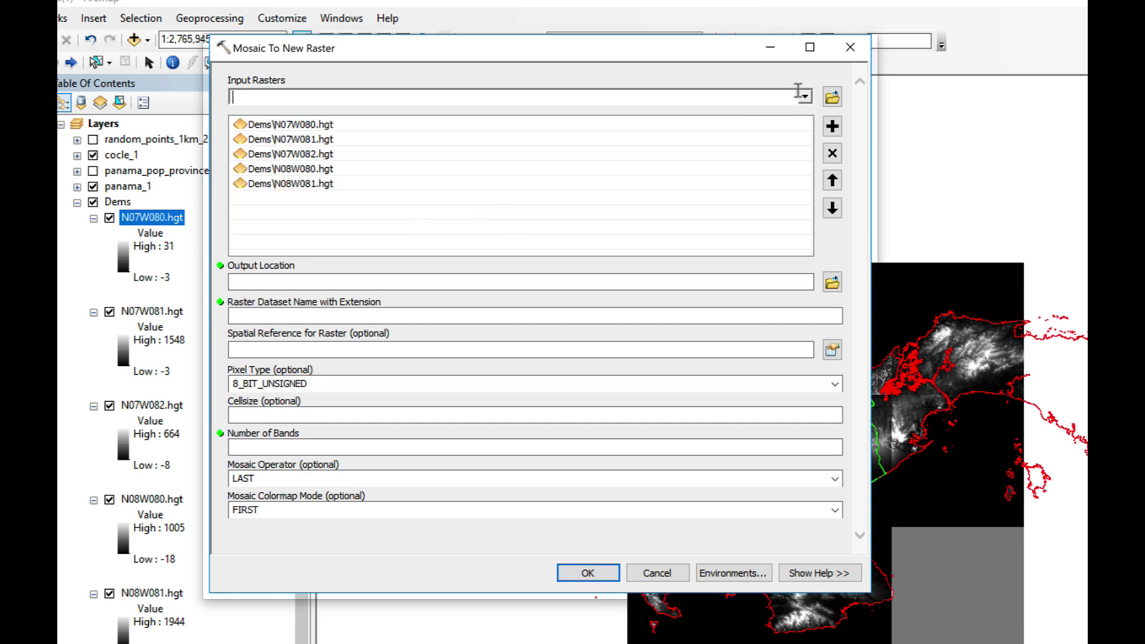
{"action": "left_click", "coordinate": [806, 97]}
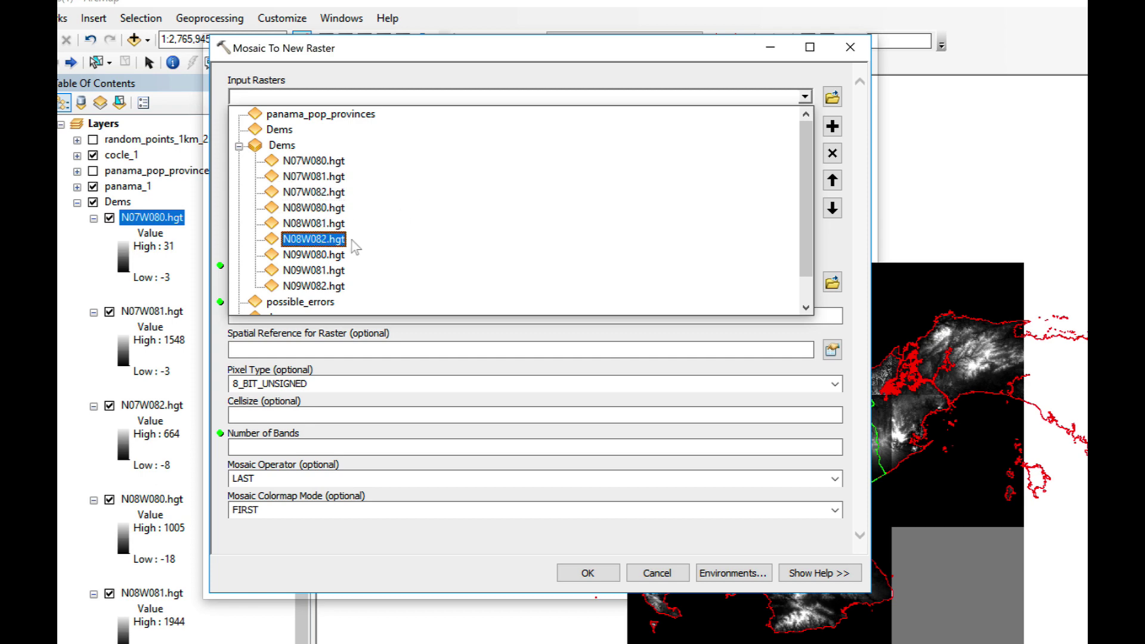
{"action": "left_click", "coordinate": [328, 239]}
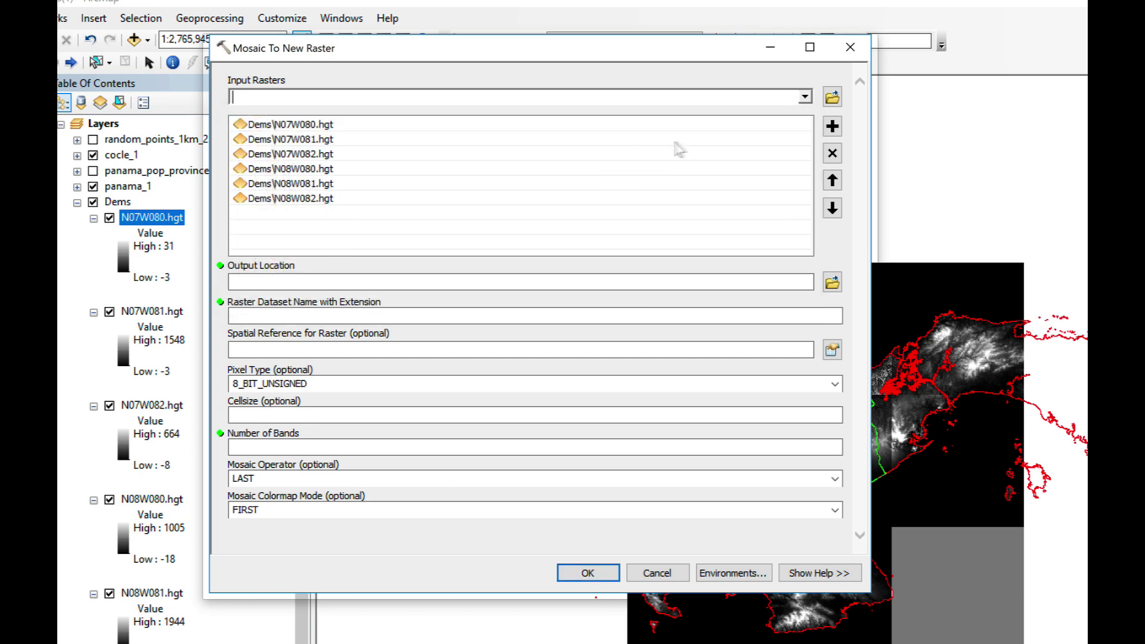
{"action": "left_click", "coordinate": [805, 98]}
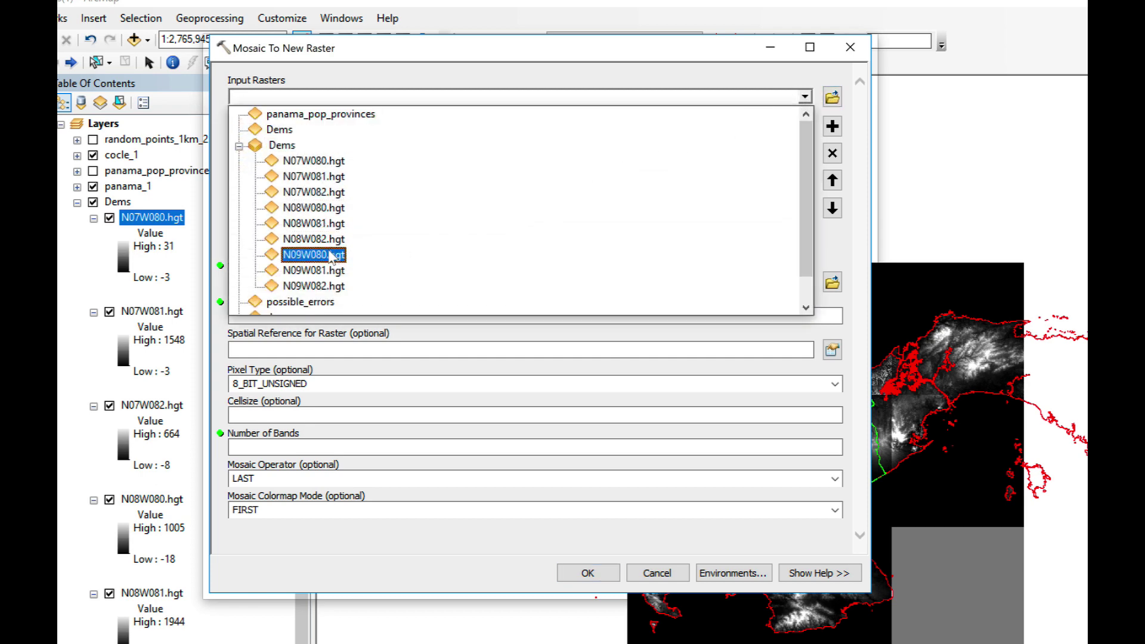
{"action": "left_click", "coordinate": [331, 255]}
{"action": "left_click", "coordinate": [805, 98]}
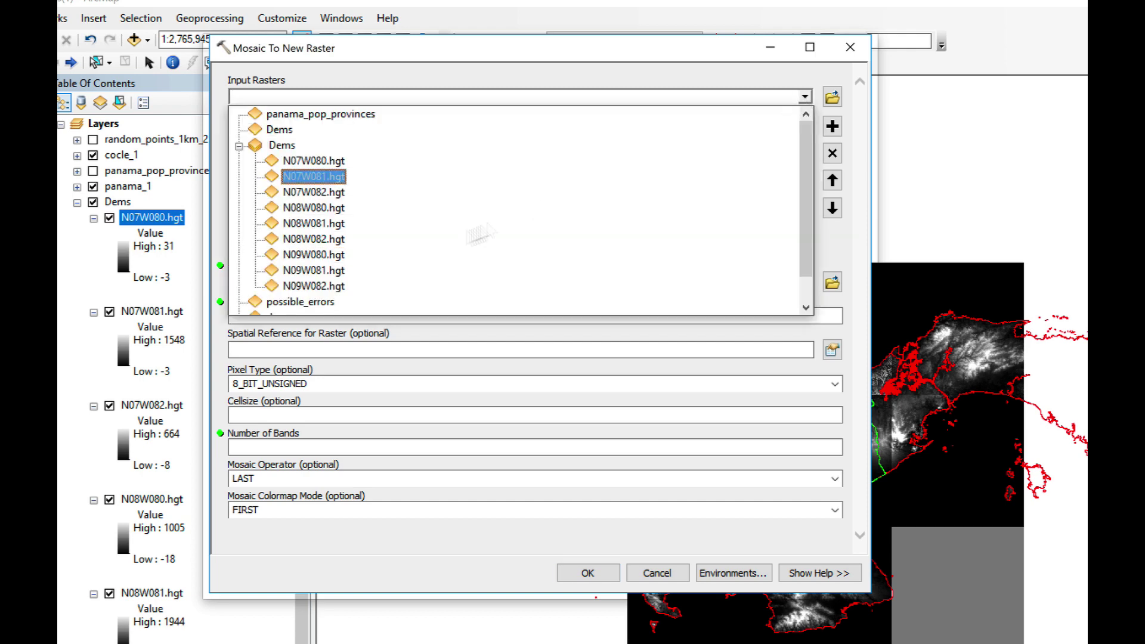
{"action": "left_click", "coordinate": [358, 270]}
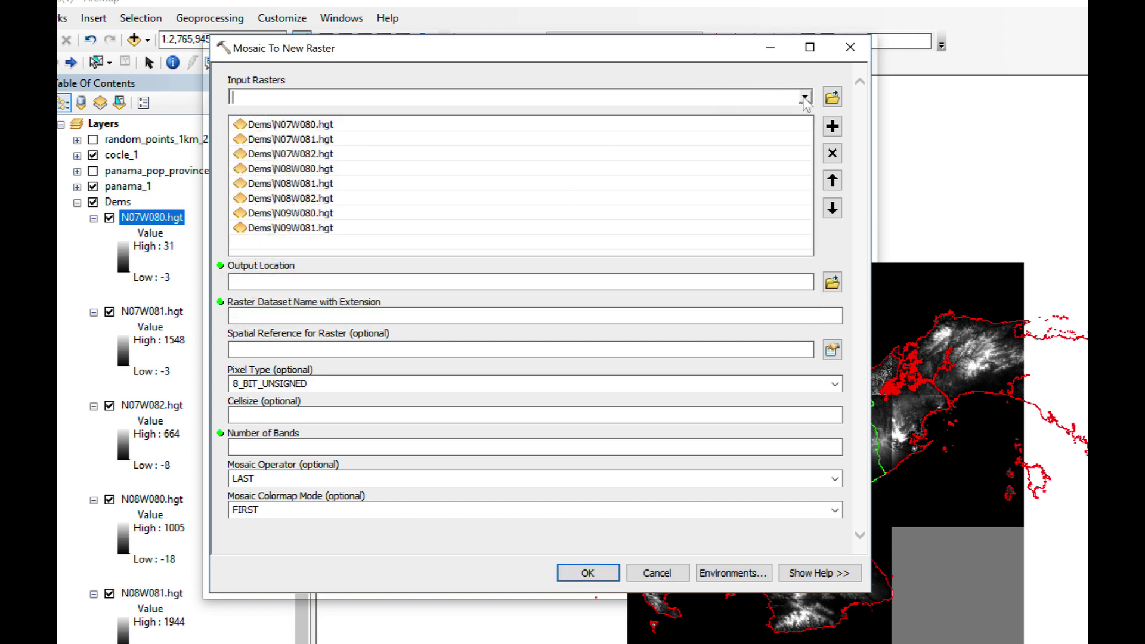
{"action": "left_click", "coordinate": [805, 99]}
{"action": "left_click", "coordinate": [344, 284]}
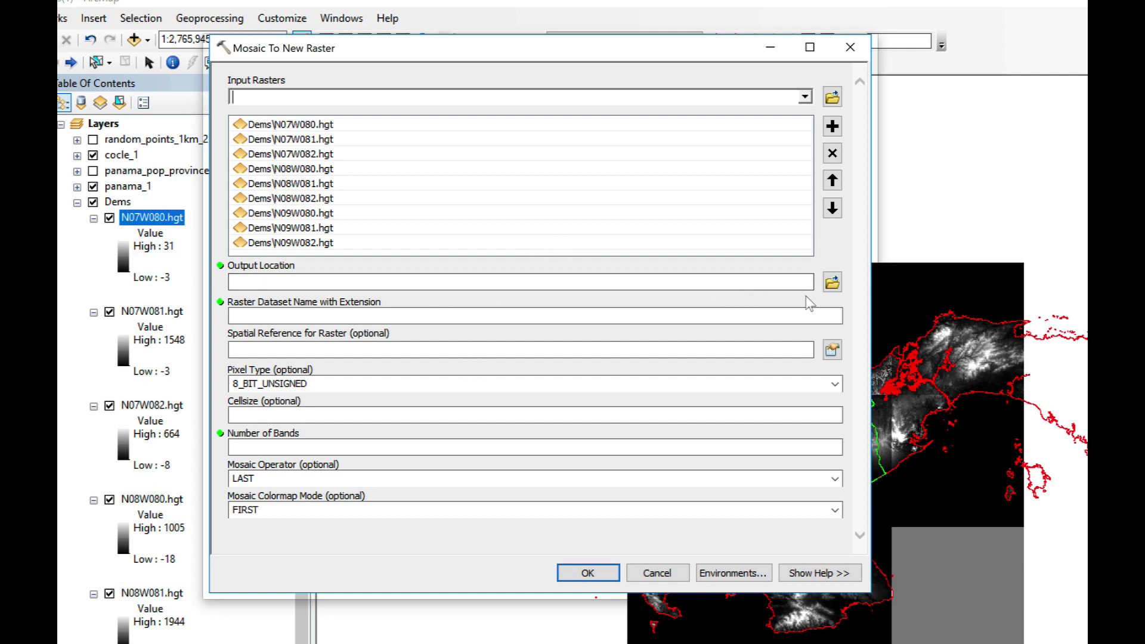
- Set the mosaic output location to the results folder and name the raster cocle_sorroundings
{"action": "left_click", "coordinate": [833, 283]}
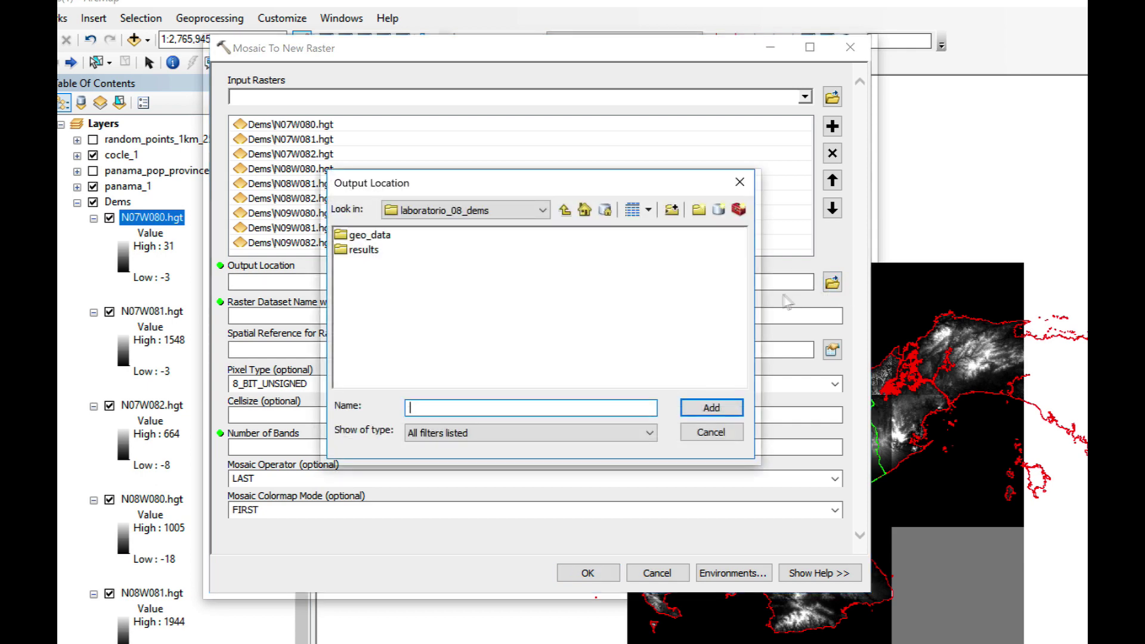
{"action": "left_click", "coordinate": [365, 251]}
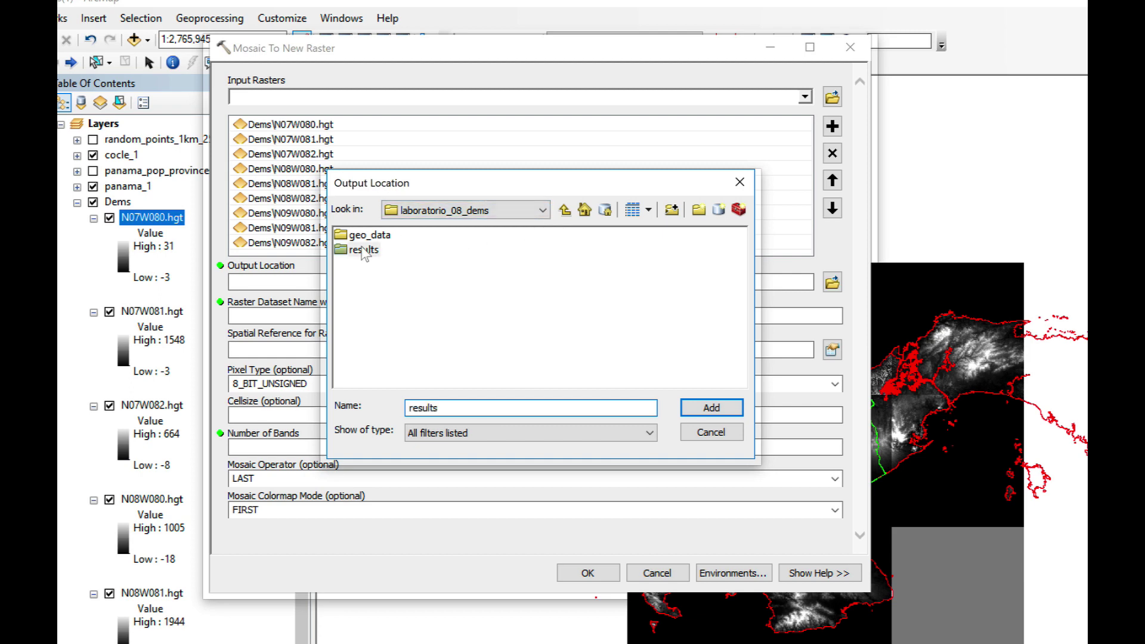
{"action": "left_click", "coordinate": [711, 408]}
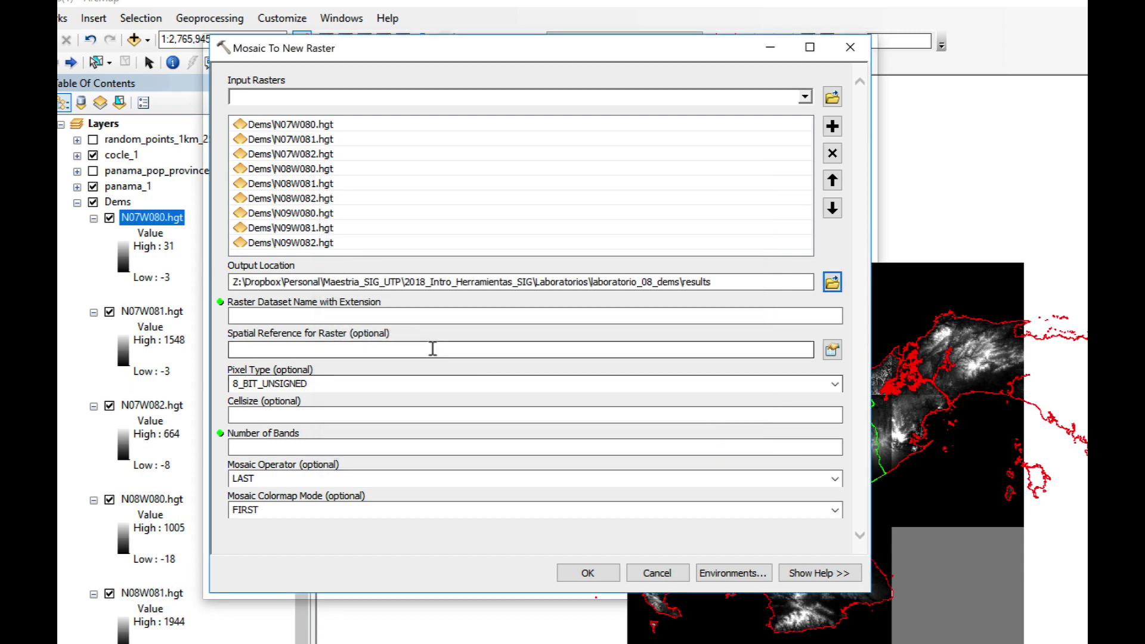
{"action": "left_click", "coordinate": [337, 317]}
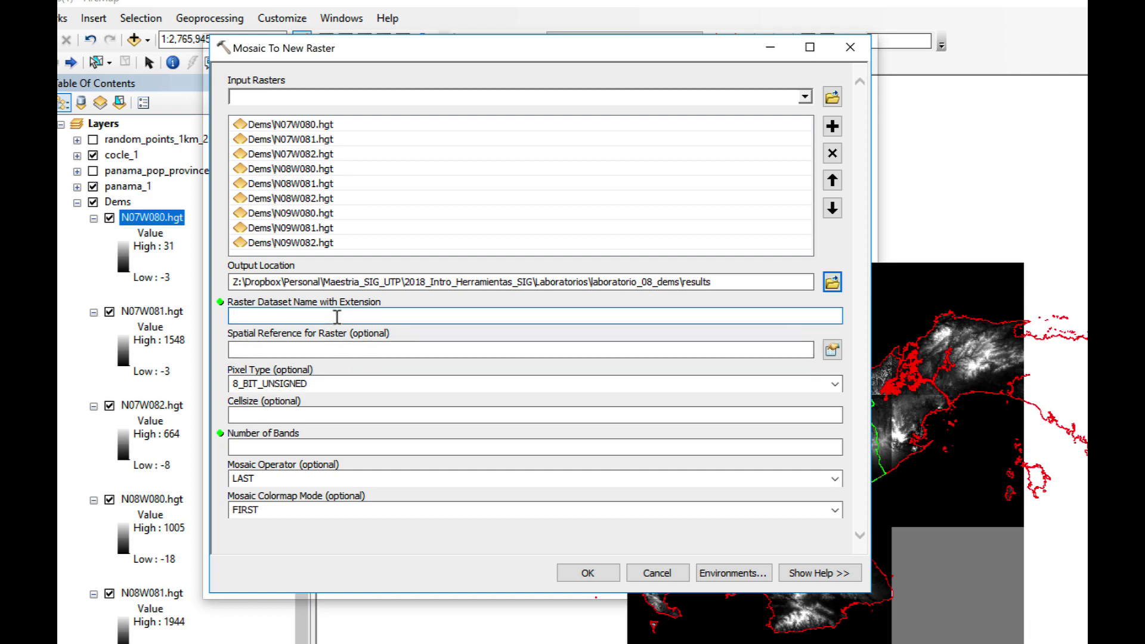
{"action": "type", "text": "cocle_sorroundings"}
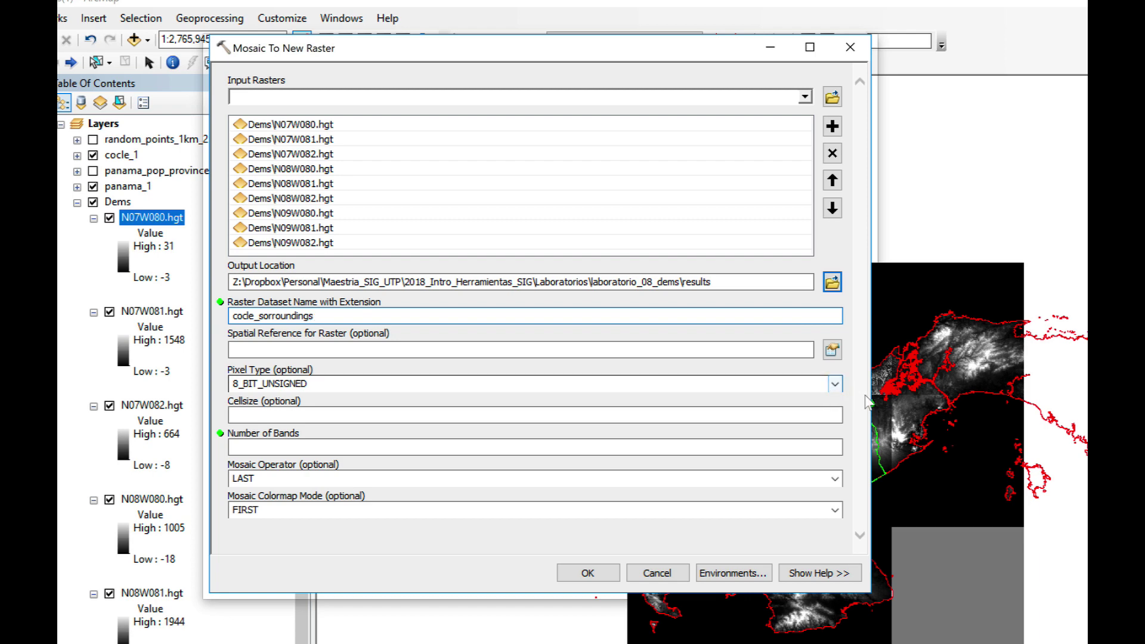
- Set the output pixel type to 16_BIT_SIGNED with 1 band
{"action": "left_click", "coordinate": [835, 385]}
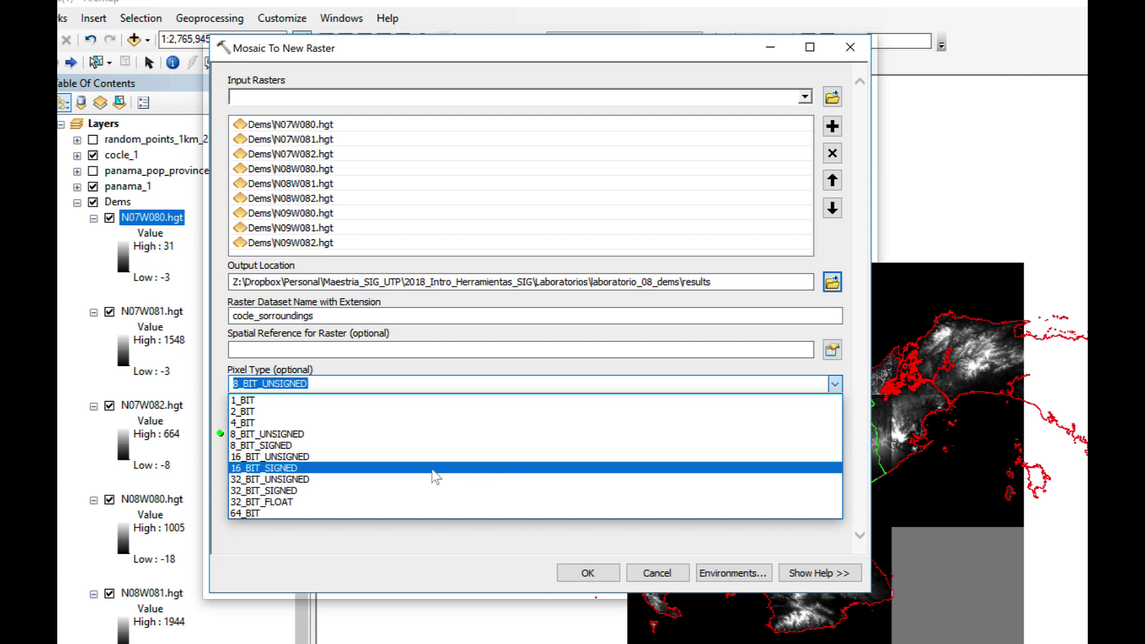
{"action": "left_click", "coordinate": [436, 470]}
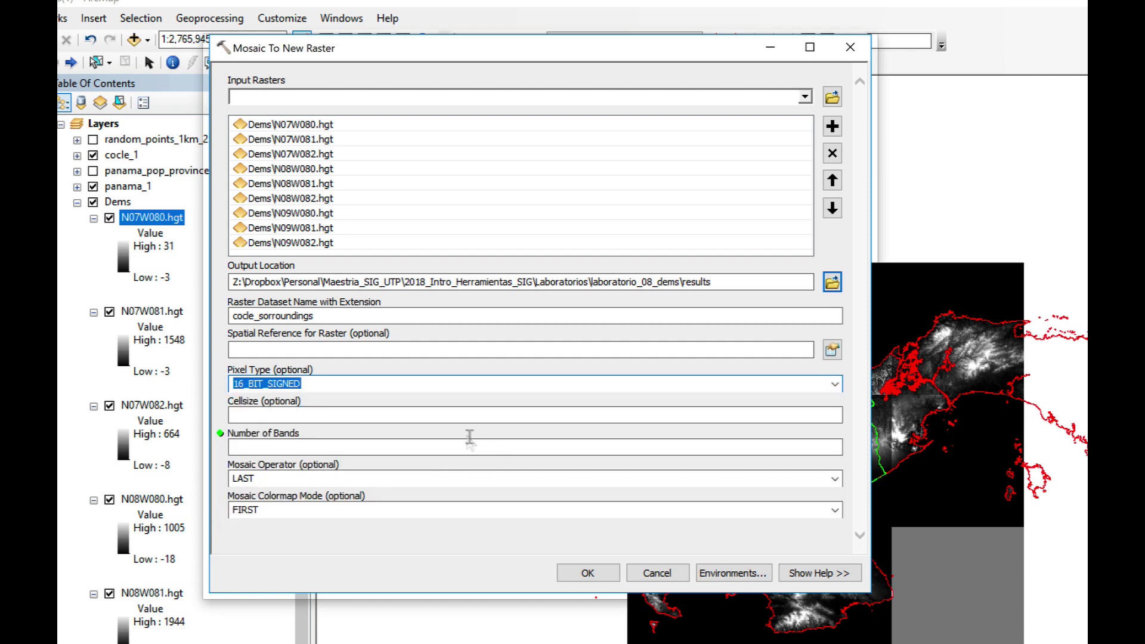
{"action": "left_click", "coordinate": [828, 446]}
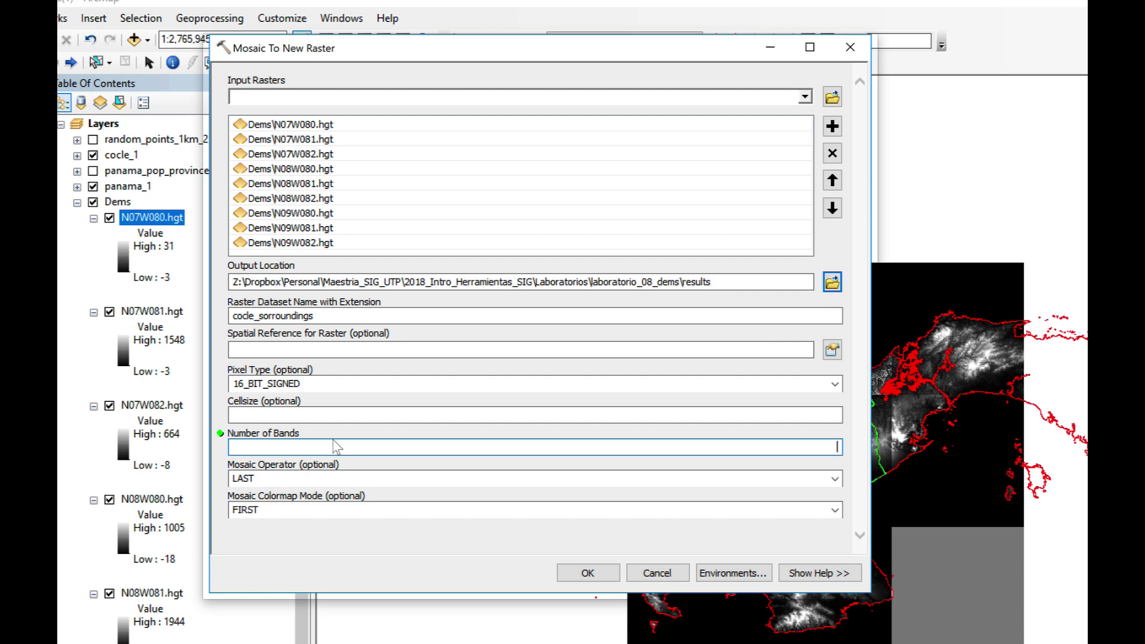
{"action": "type", "text": "1"}
- Run the mosaic, then shorten the output name to cocle_sors after the name-length error and rerun
{"action": "left_click", "coordinate": [596, 576]}
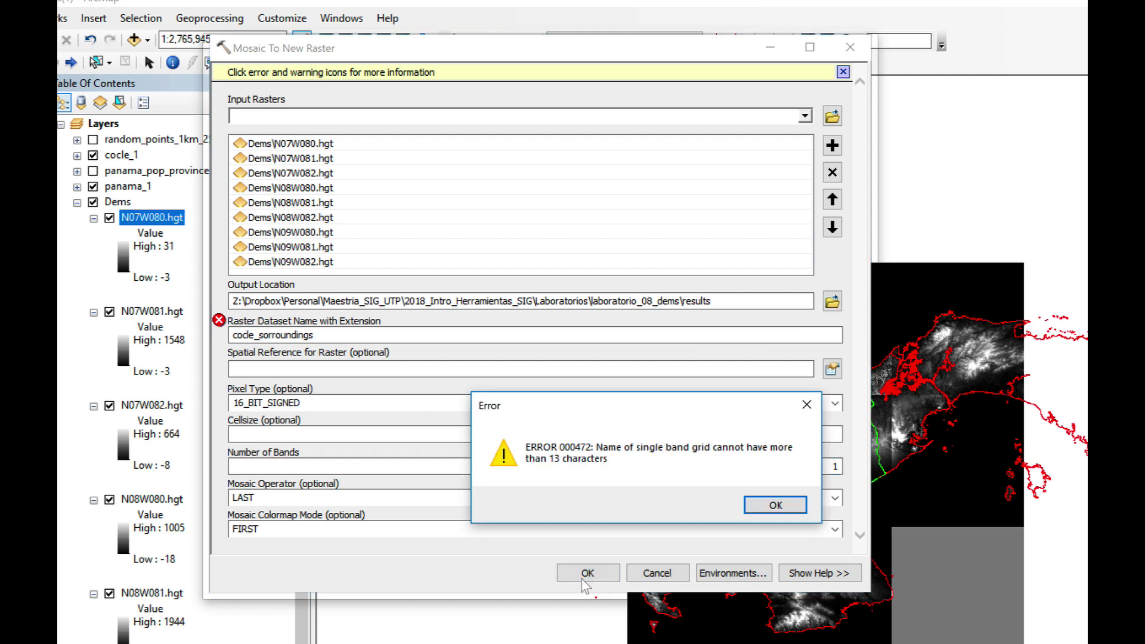
{"action": "left_click", "coordinate": [764, 507]}
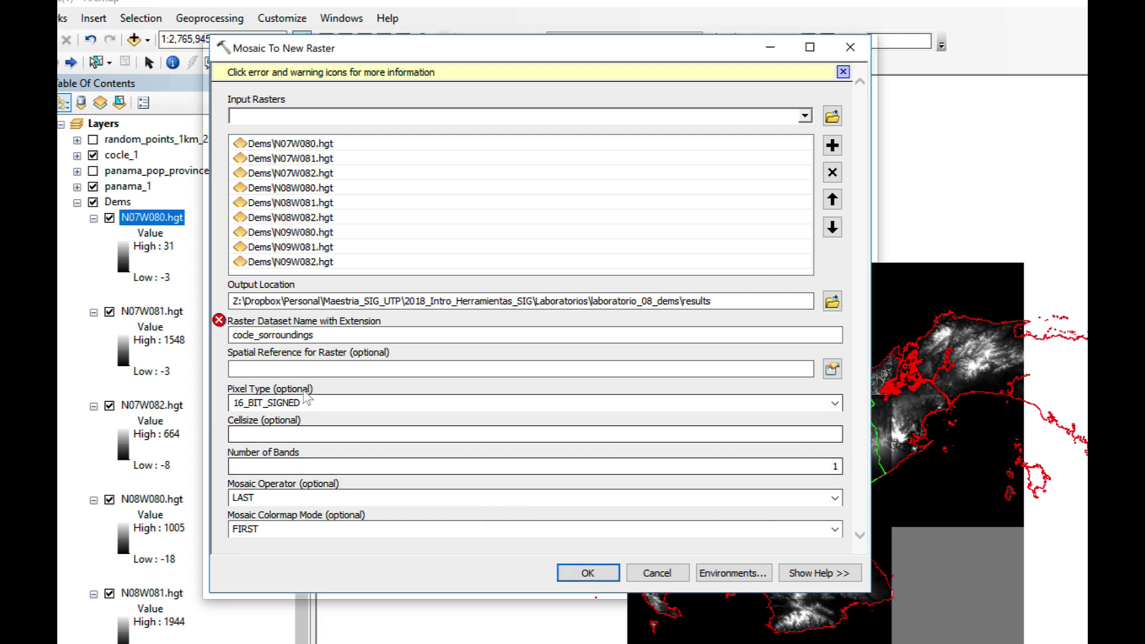
{"action": "left_click", "coordinate": [290, 335]}
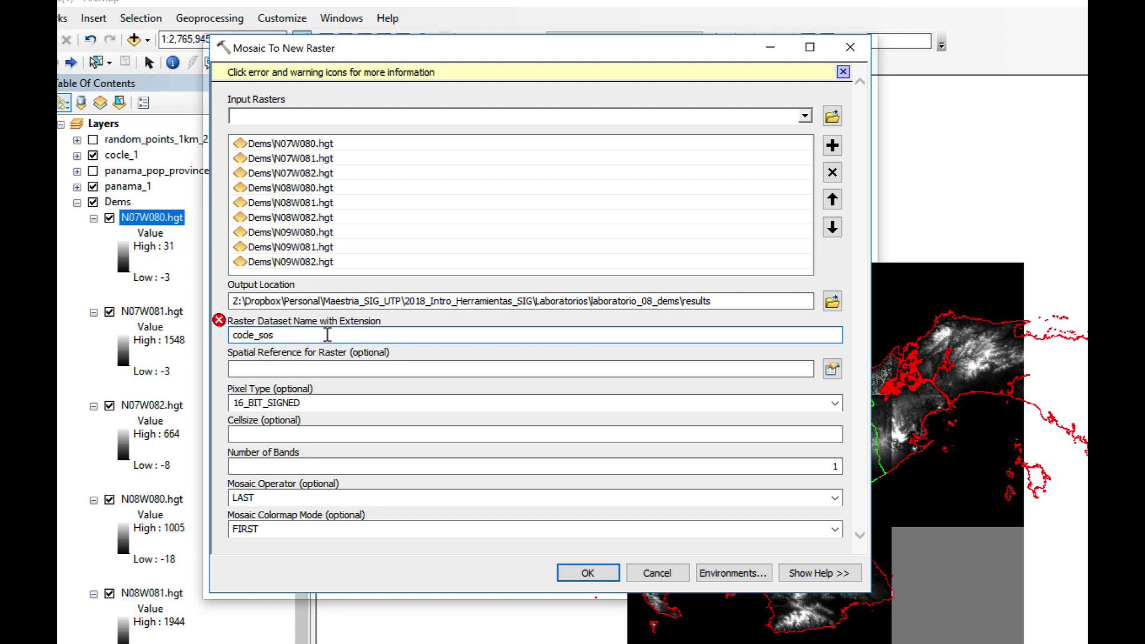
{"action": "type", "text": "r"}
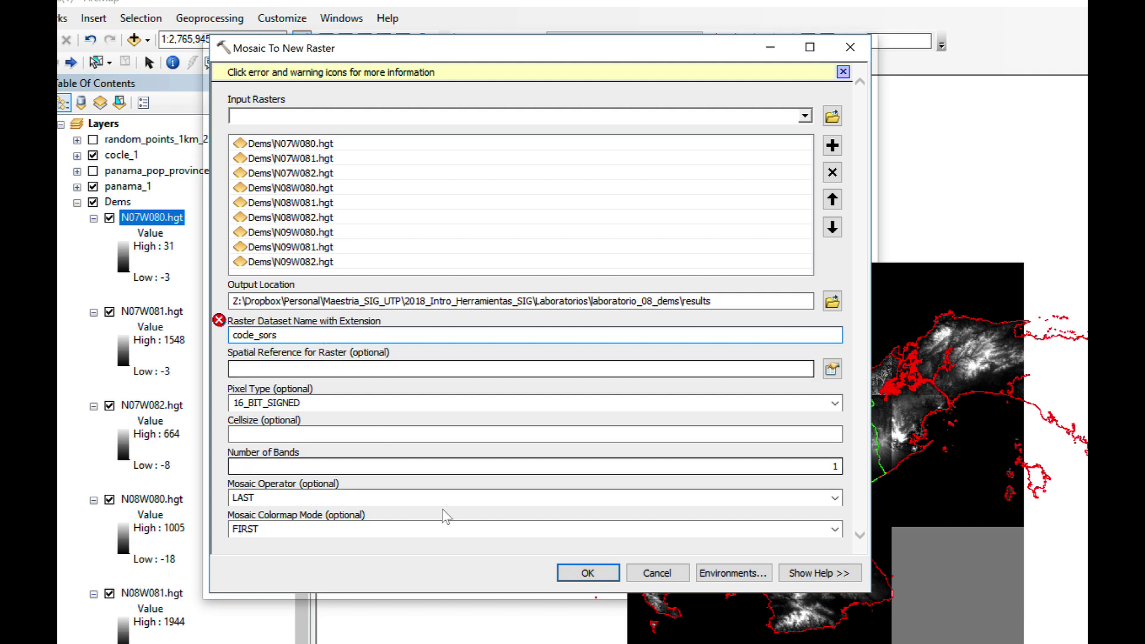
{"action": "left_click", "coordinate": [588, 573]}
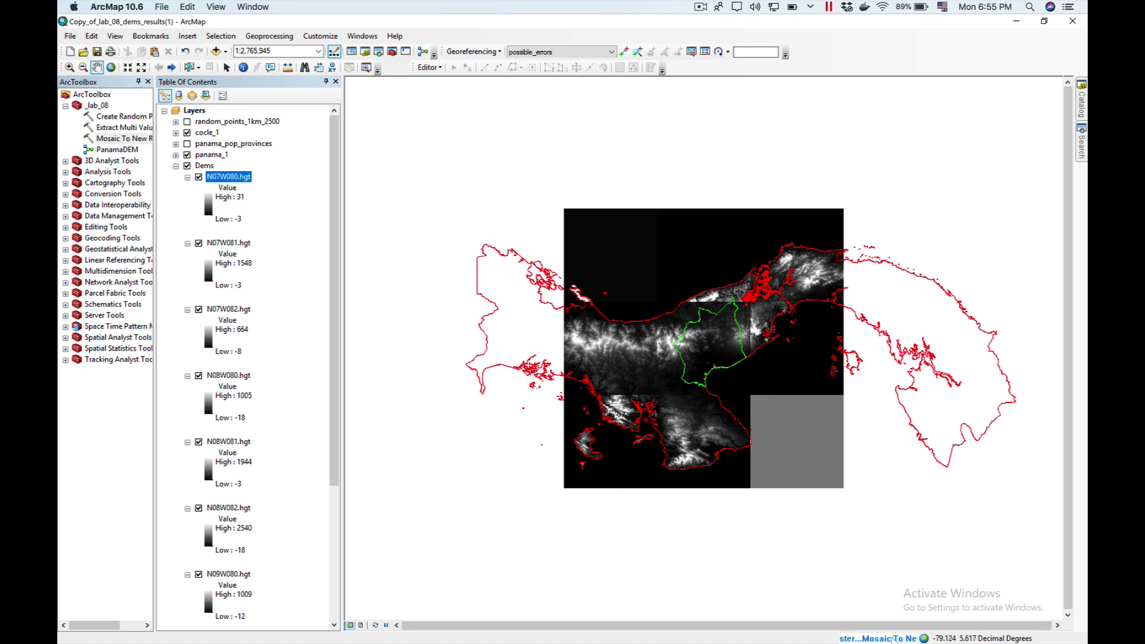
- Review the mosaic result report, then hide the Dems group so only cocle_sors shows
{"action": "left_click", "coordinate": [893, 639]}
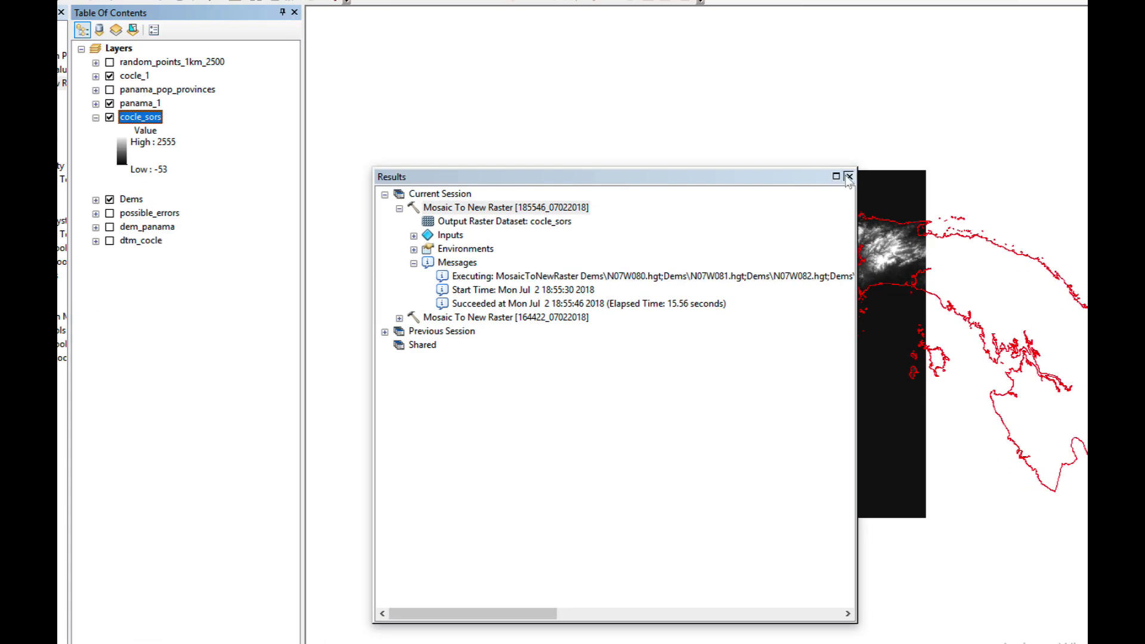
{"action": "left_click", "coordinate": [849, 177]}
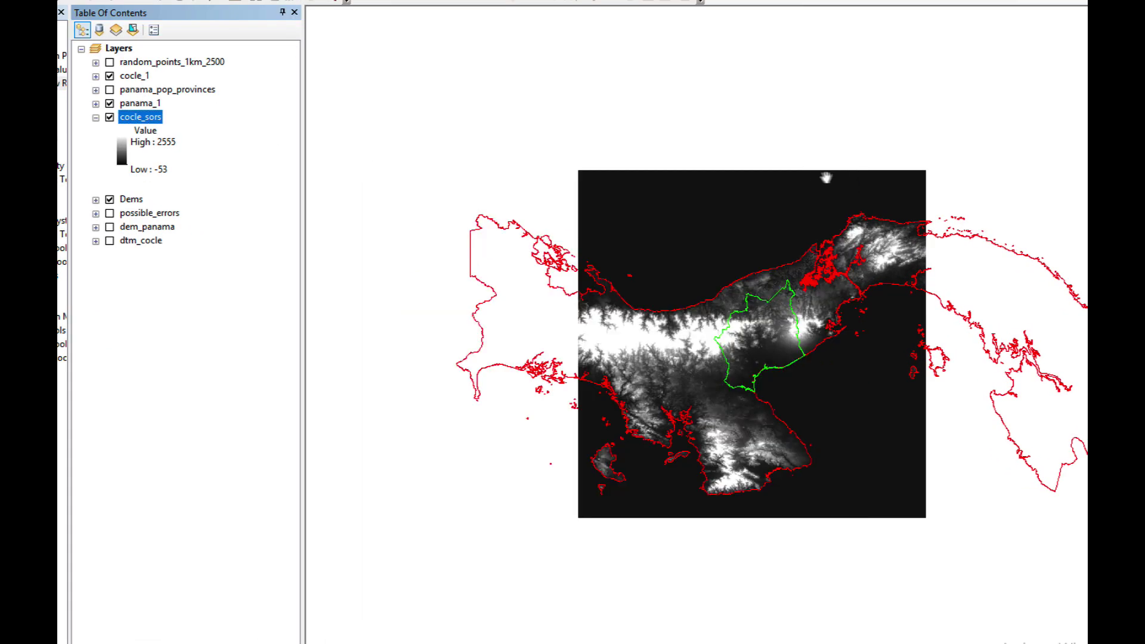
{"action": "left_click", "coordinate": [111, 200]}
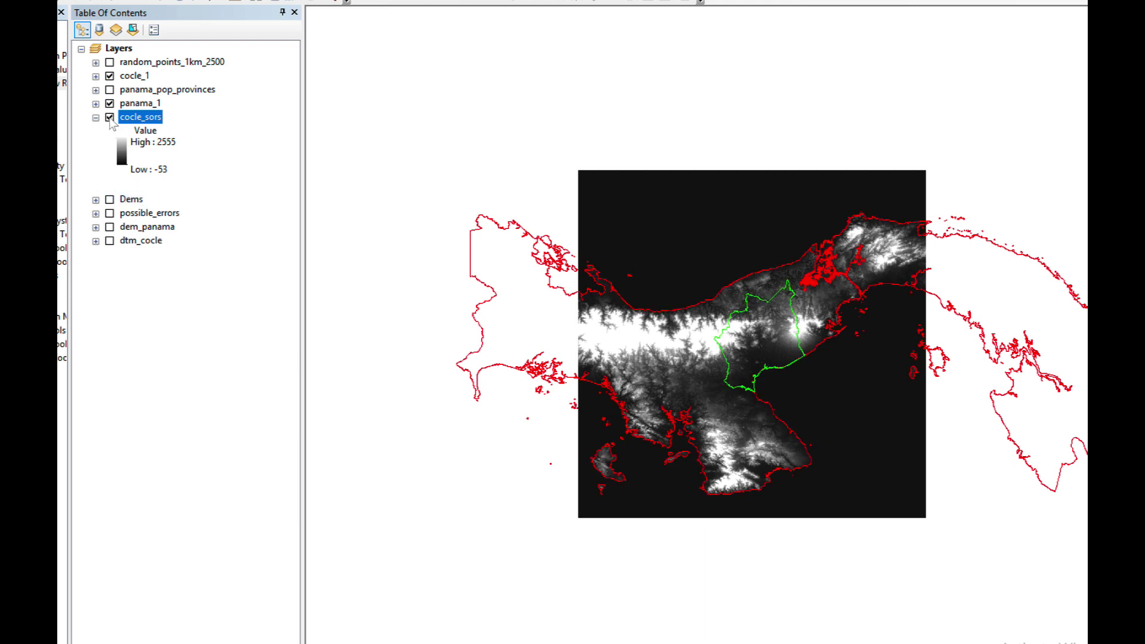
{"action": "left_click", "coordinate": [110, 118]}
{"action": "left_click", "coordinate": [110, 118]}
{"action": "scroll", "coordinate": [695, 501], "scroll_direction": "down", "scroll_amount": 1}
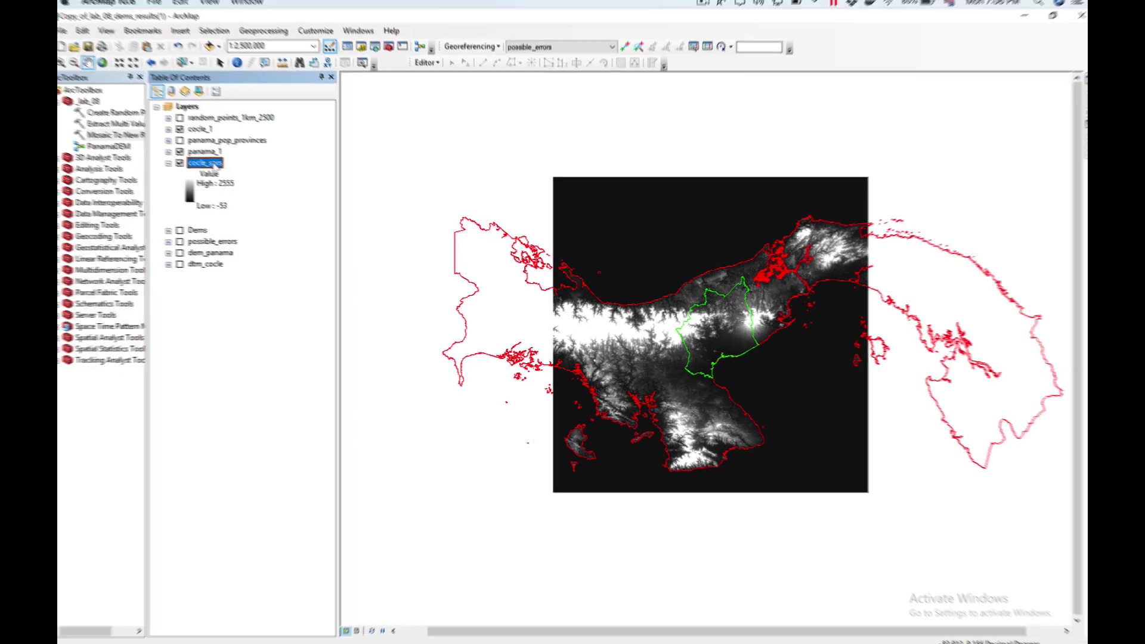
- Classify cocle_sors into 7 classes, changing the first break from 64 to 1
{"action": "right_click", "coordinate": [212, 164]}
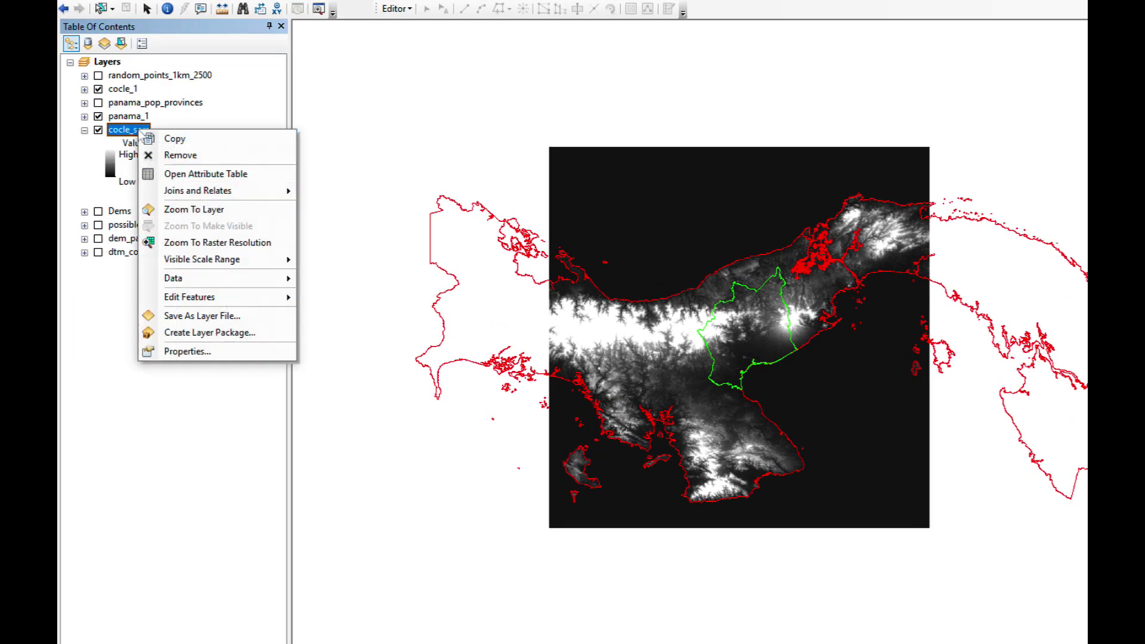
{"action": "left_click", "coordinate": [224, 351]}
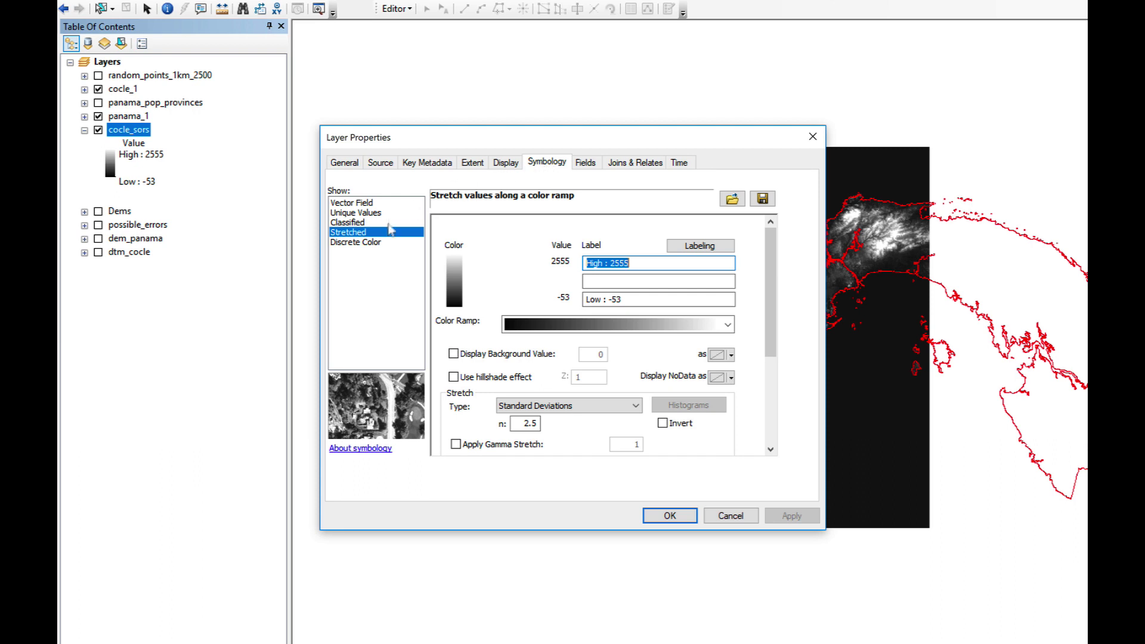
{"action": "left_click", "coordinate": [358, 223]}
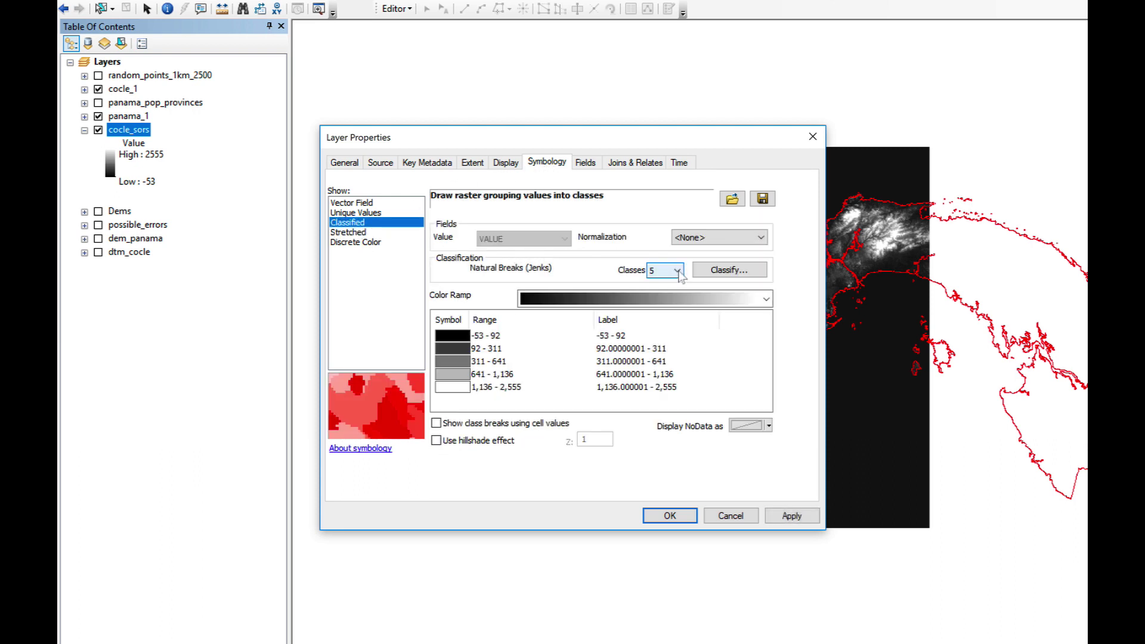
{"action": "left_click", "coordinate": [676, 270]}
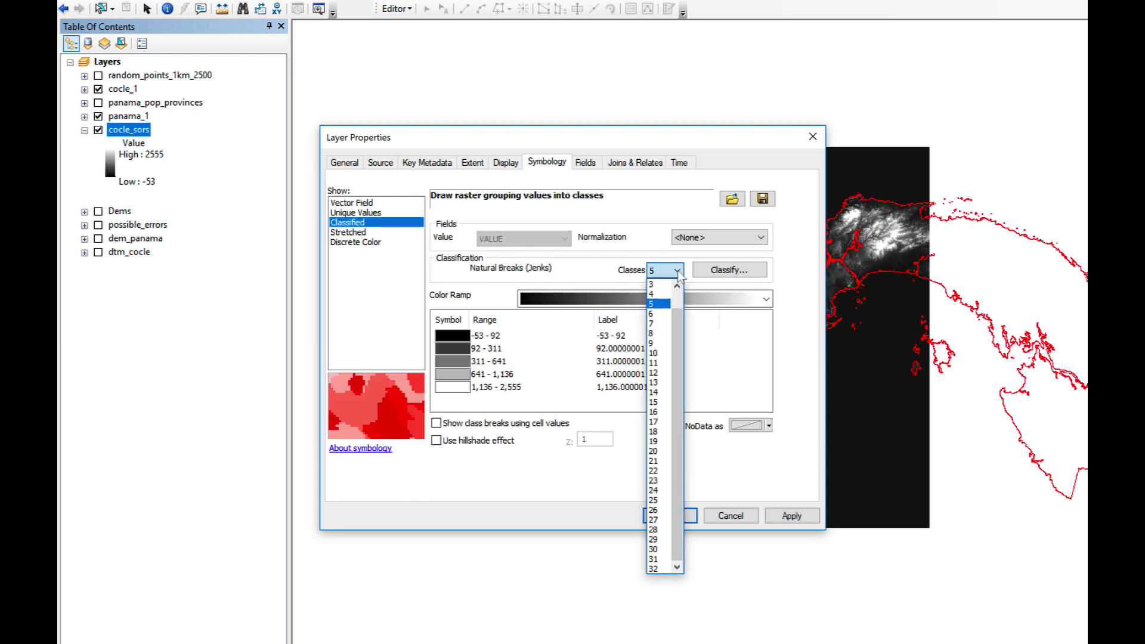
{"action": "left_click", "coordinate": [658, 323]}
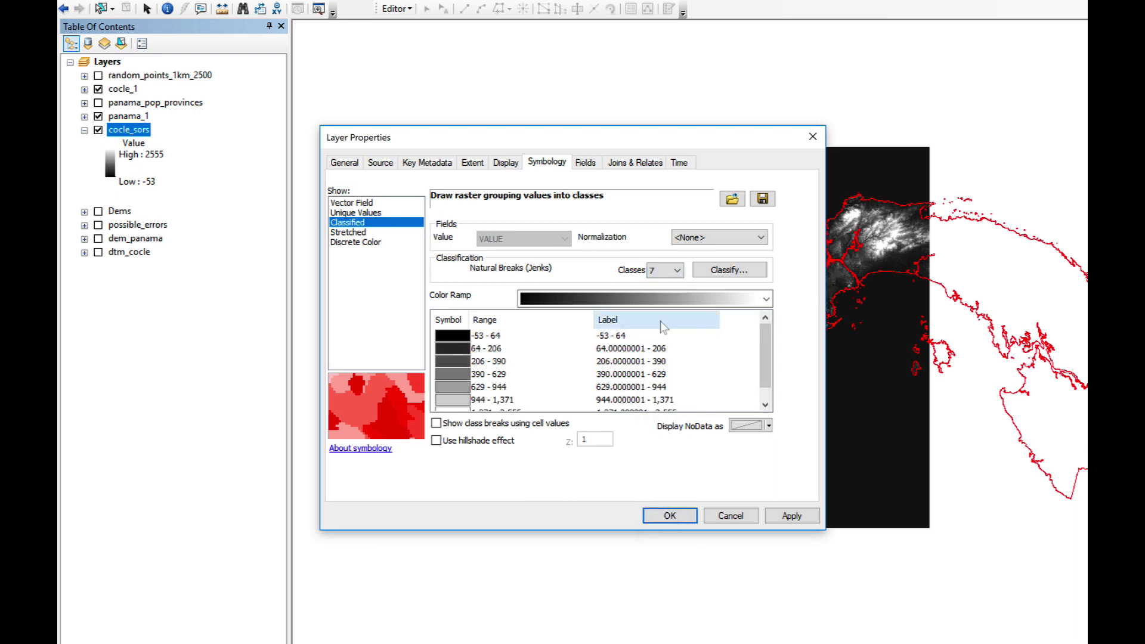
{"action": "left_click", "coordinate": [732, 272]}
{"action": "left_click", "coordinate": [739, 315]}
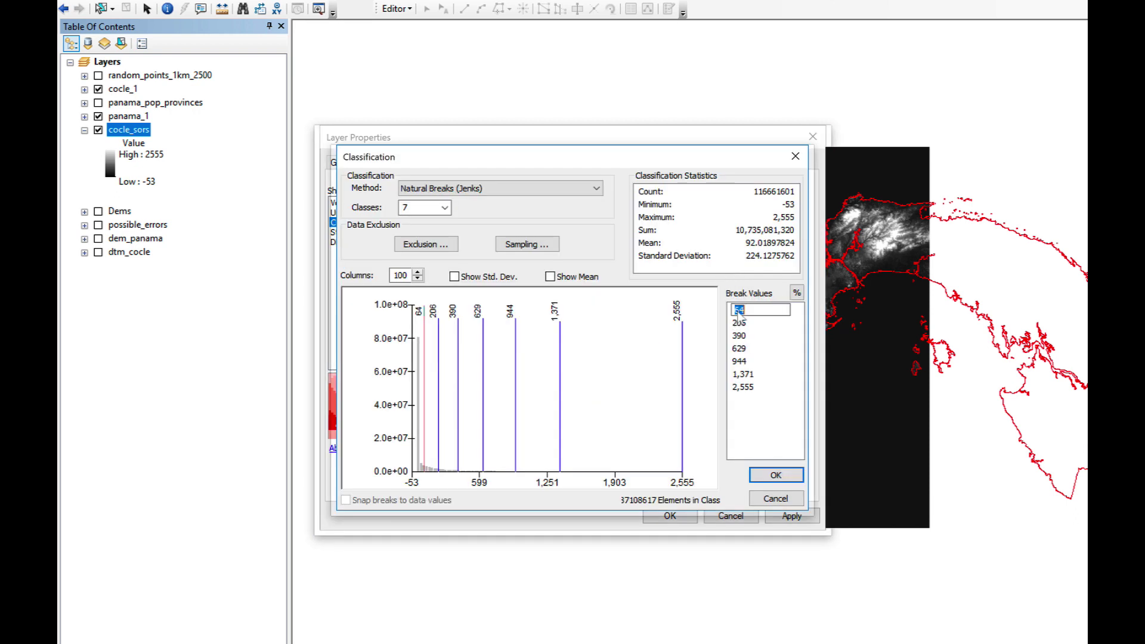
{"action": "type", "text": "1"}
{"action": "key", "text": "Return"}
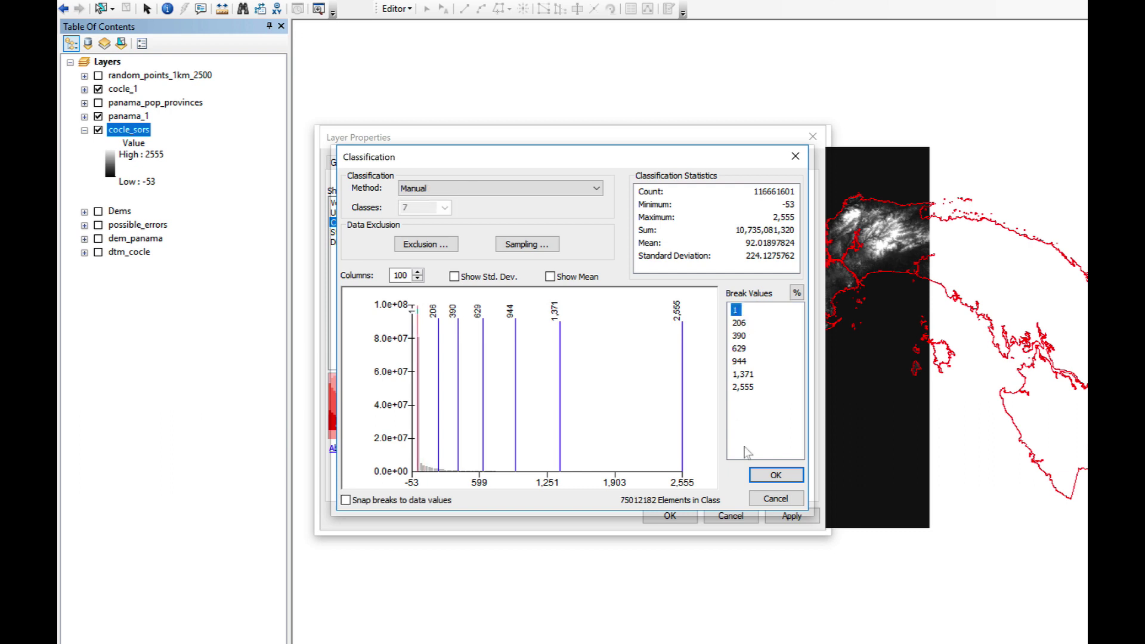
{"action": "left_click", "coordinate": [771, 478]}
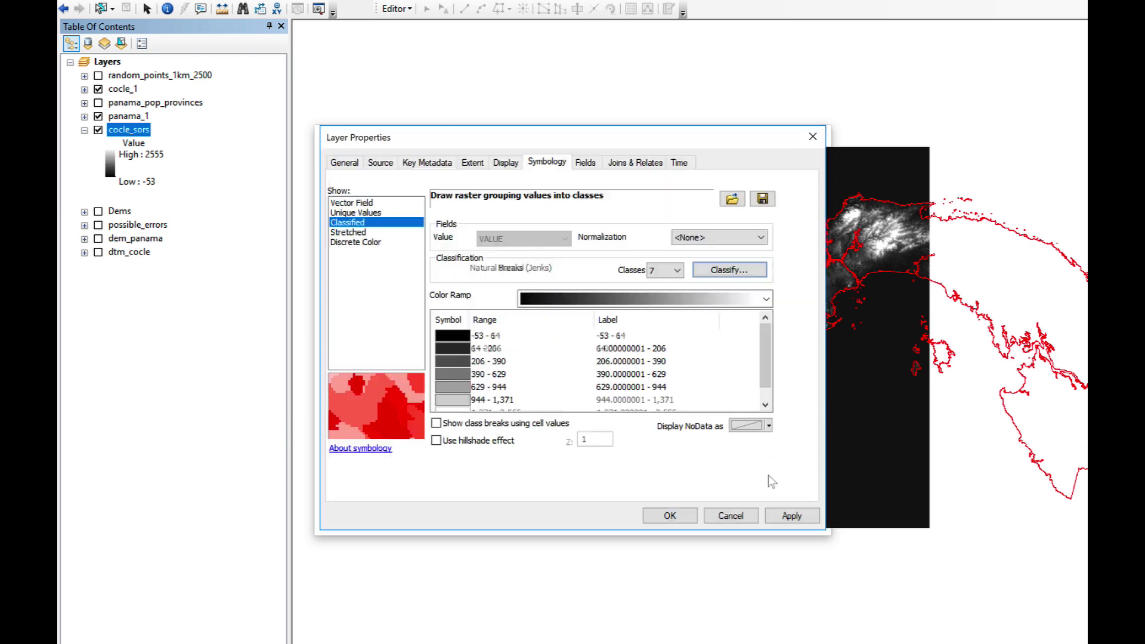
- Apply the blue-green-brown-white colour ramp to the seven cocle_sors classes
{"action": "left_click", "coordinate": [767, 298]}
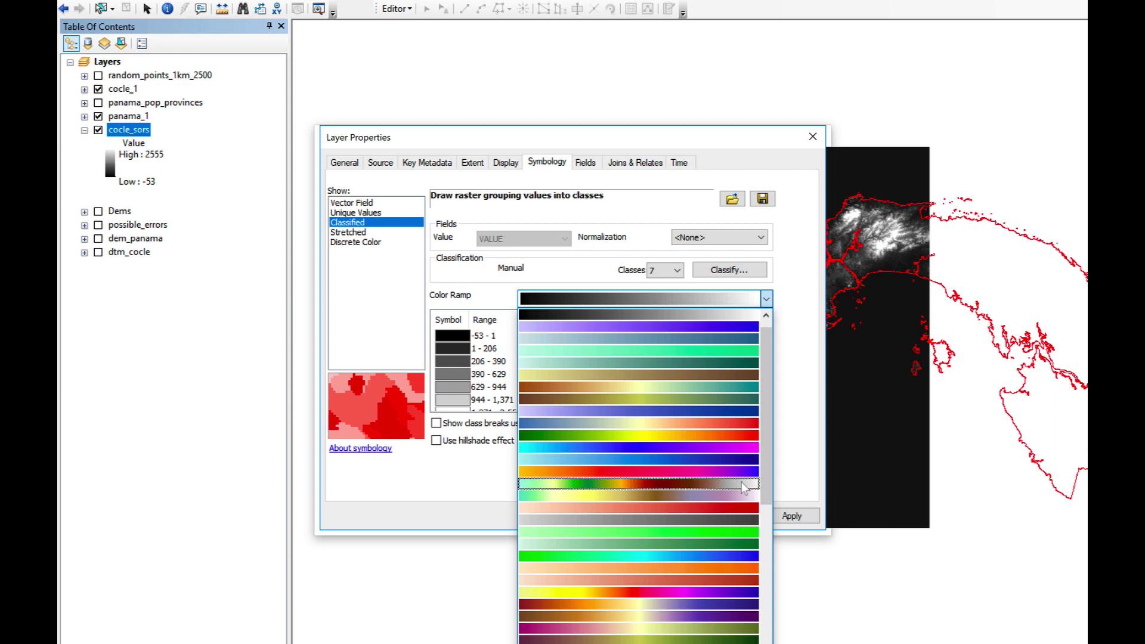
{"action": "left_click", "coordinate": [742, 482]}
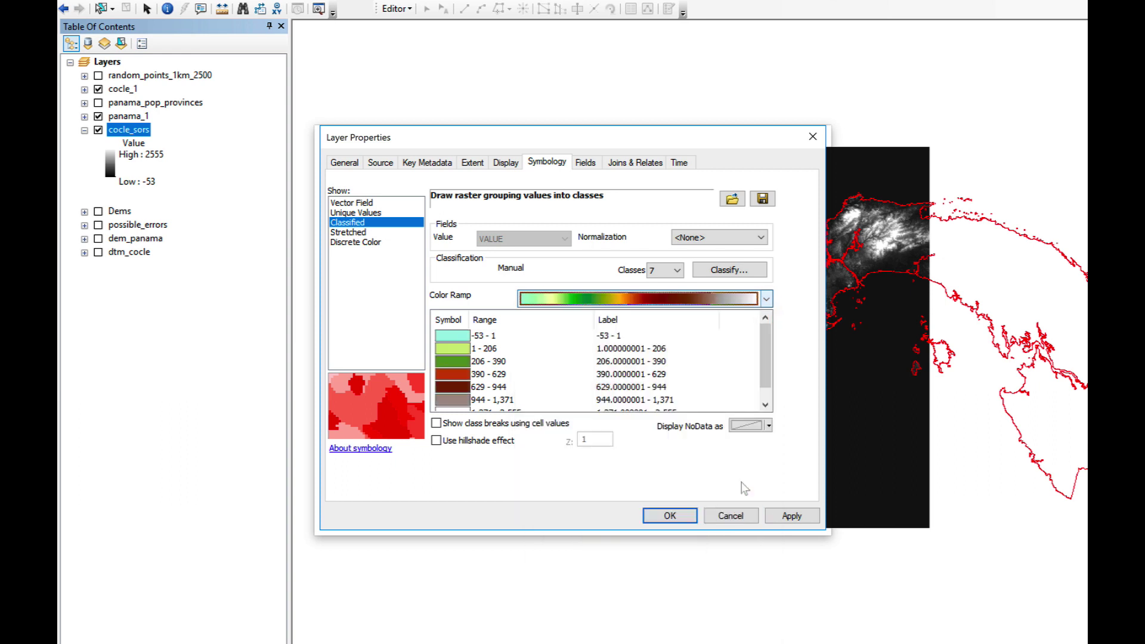
{"action": "left_click", "coordinate": [669, 516]}
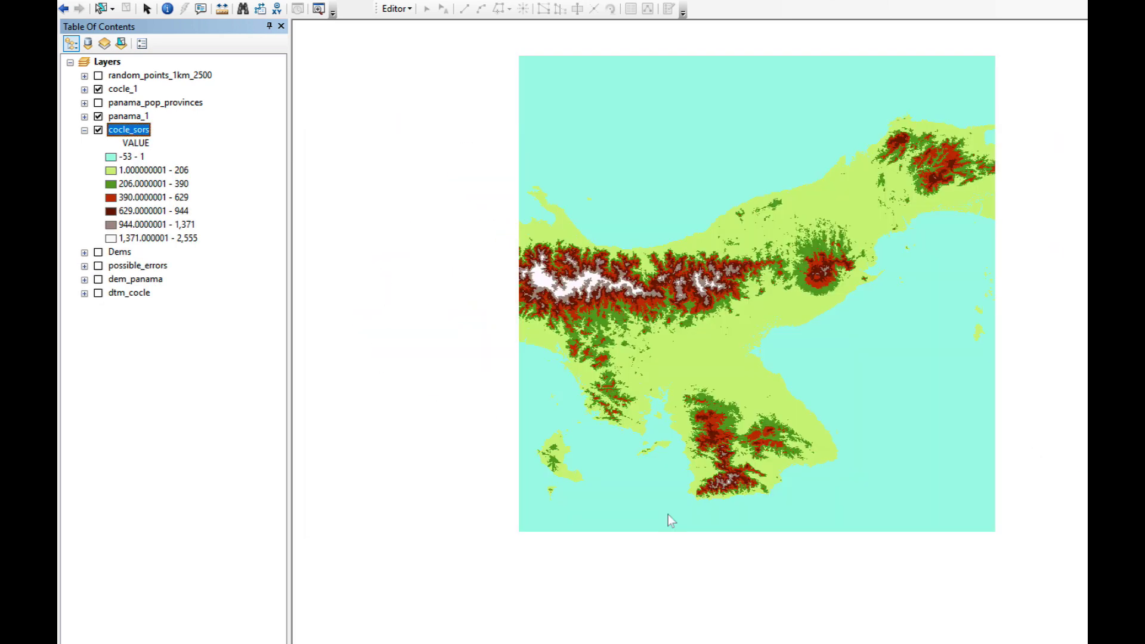